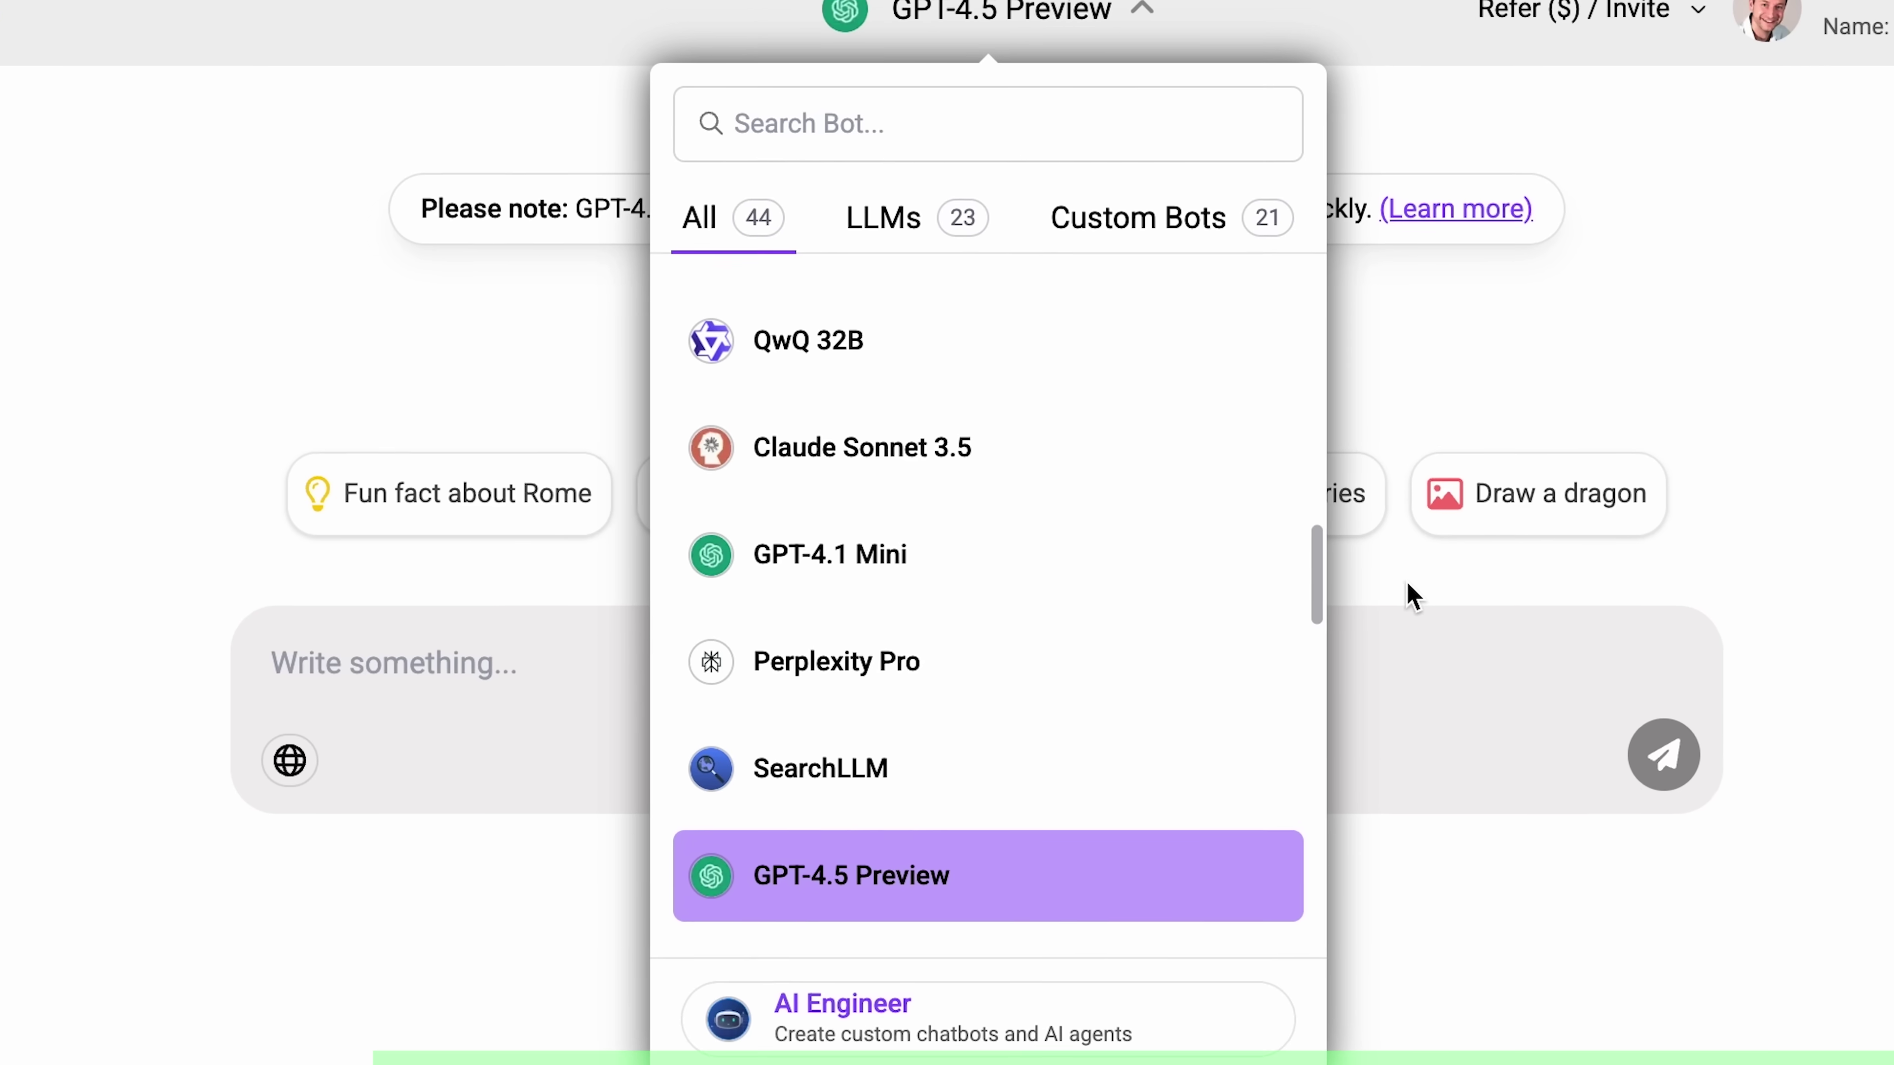
Send an image-generation prompt to RouteLLM, then draft a capital-city question on o4 Mini High
scroll(1408, 592, up, 3)
scroll(1428, 563, up, 10)
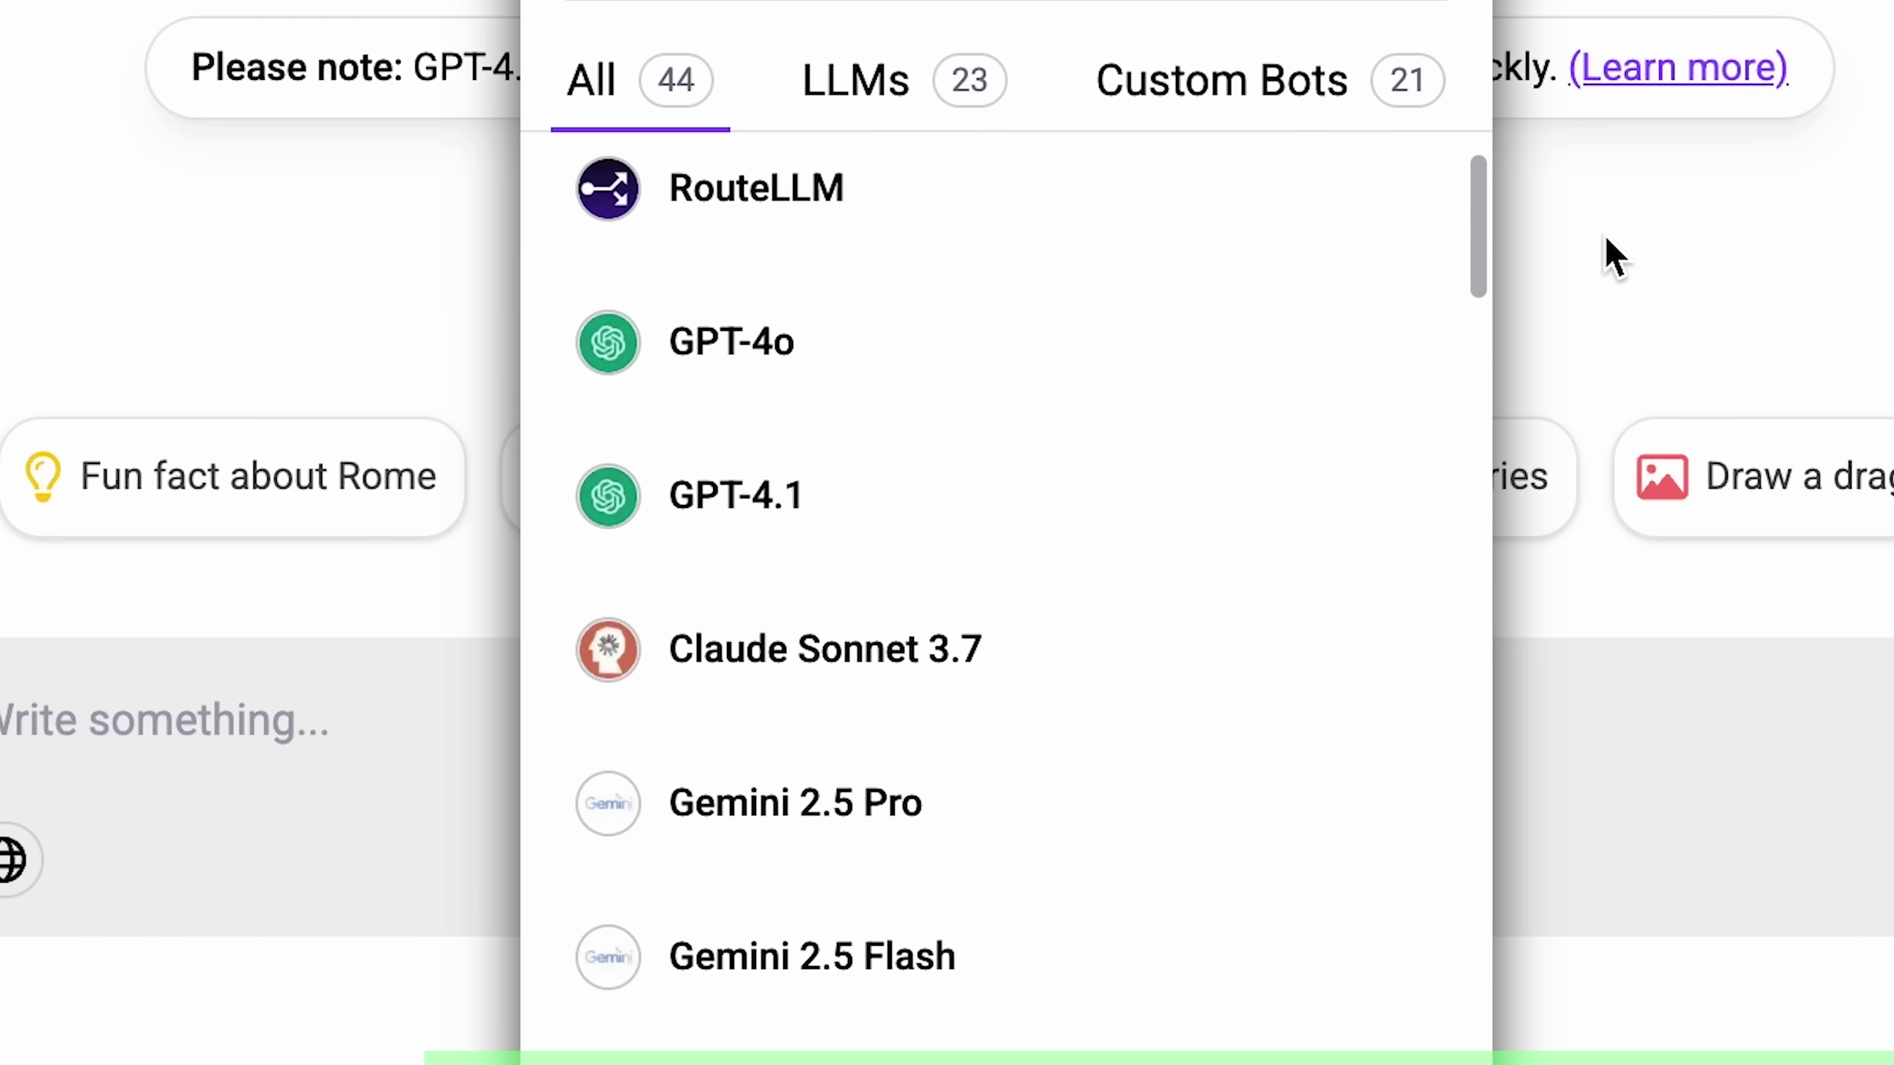
click(976, 254)
text(create a photo of a bearded dragon)
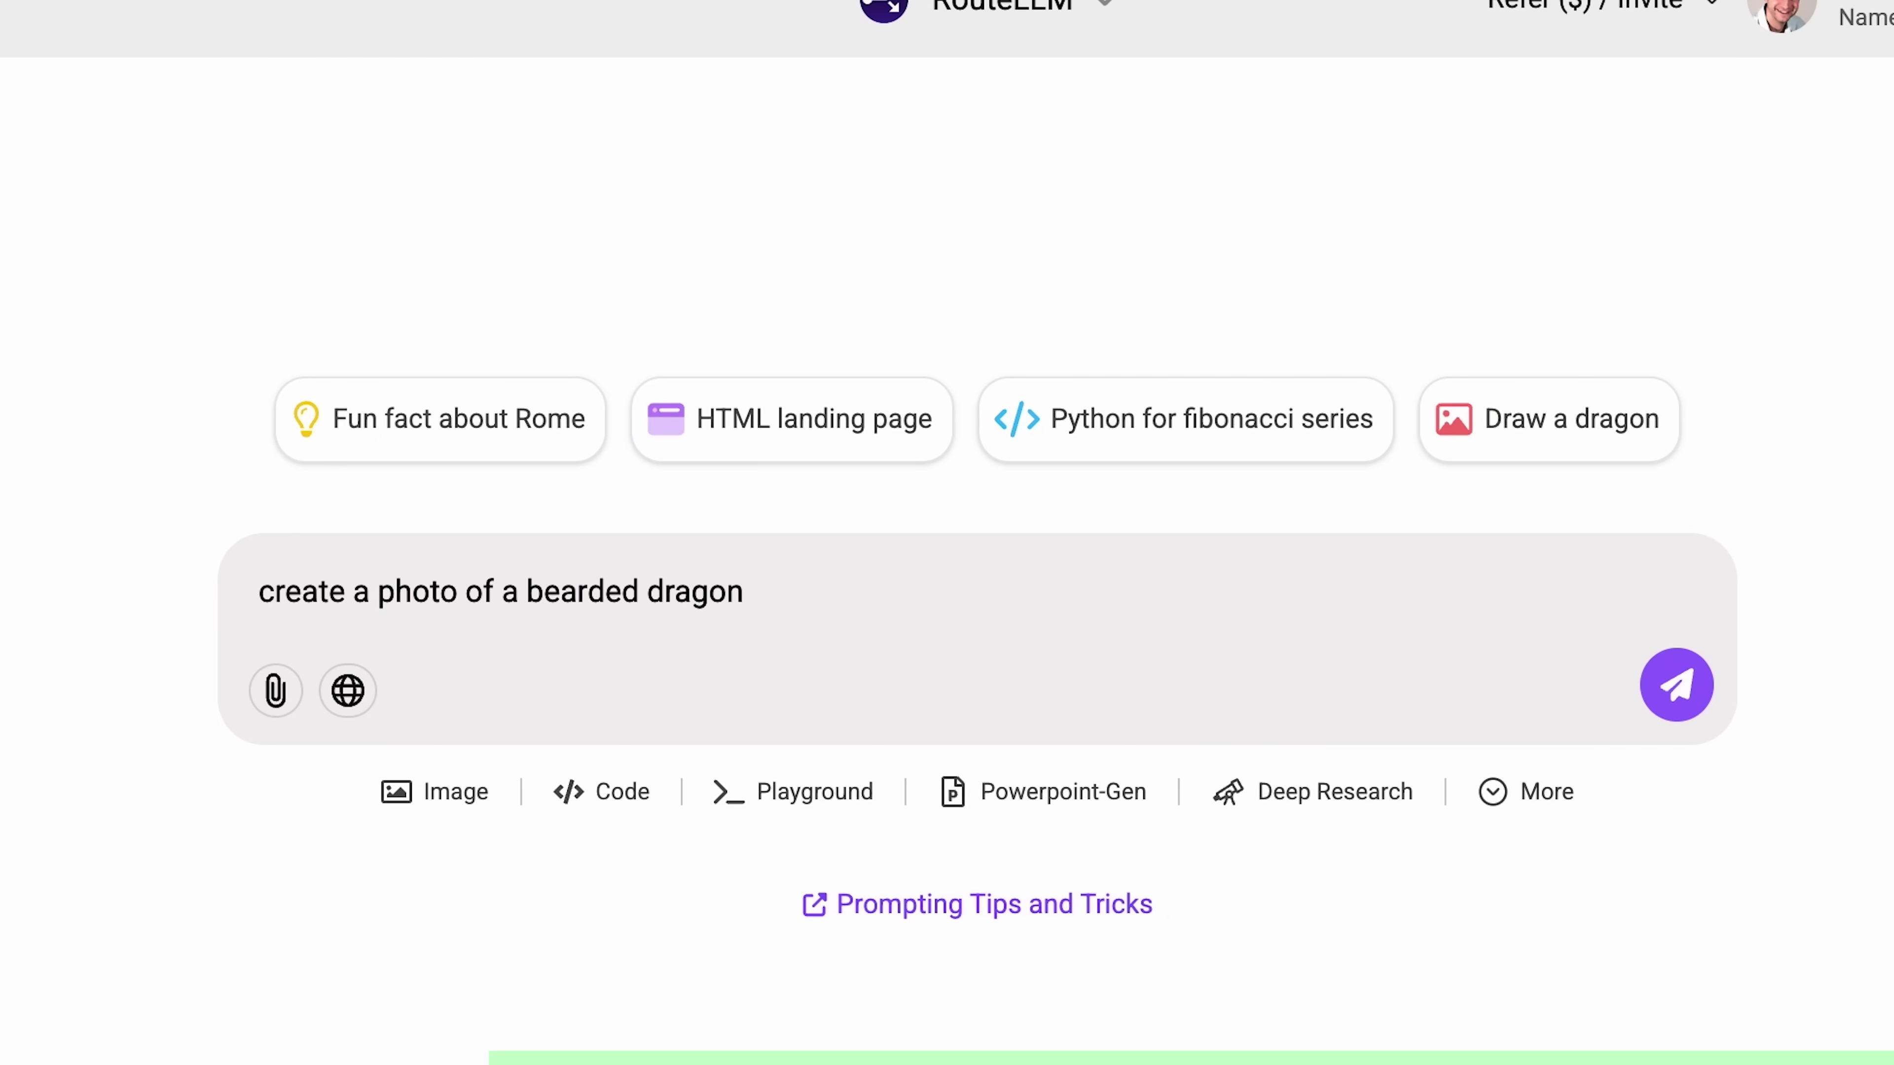
key(Return)
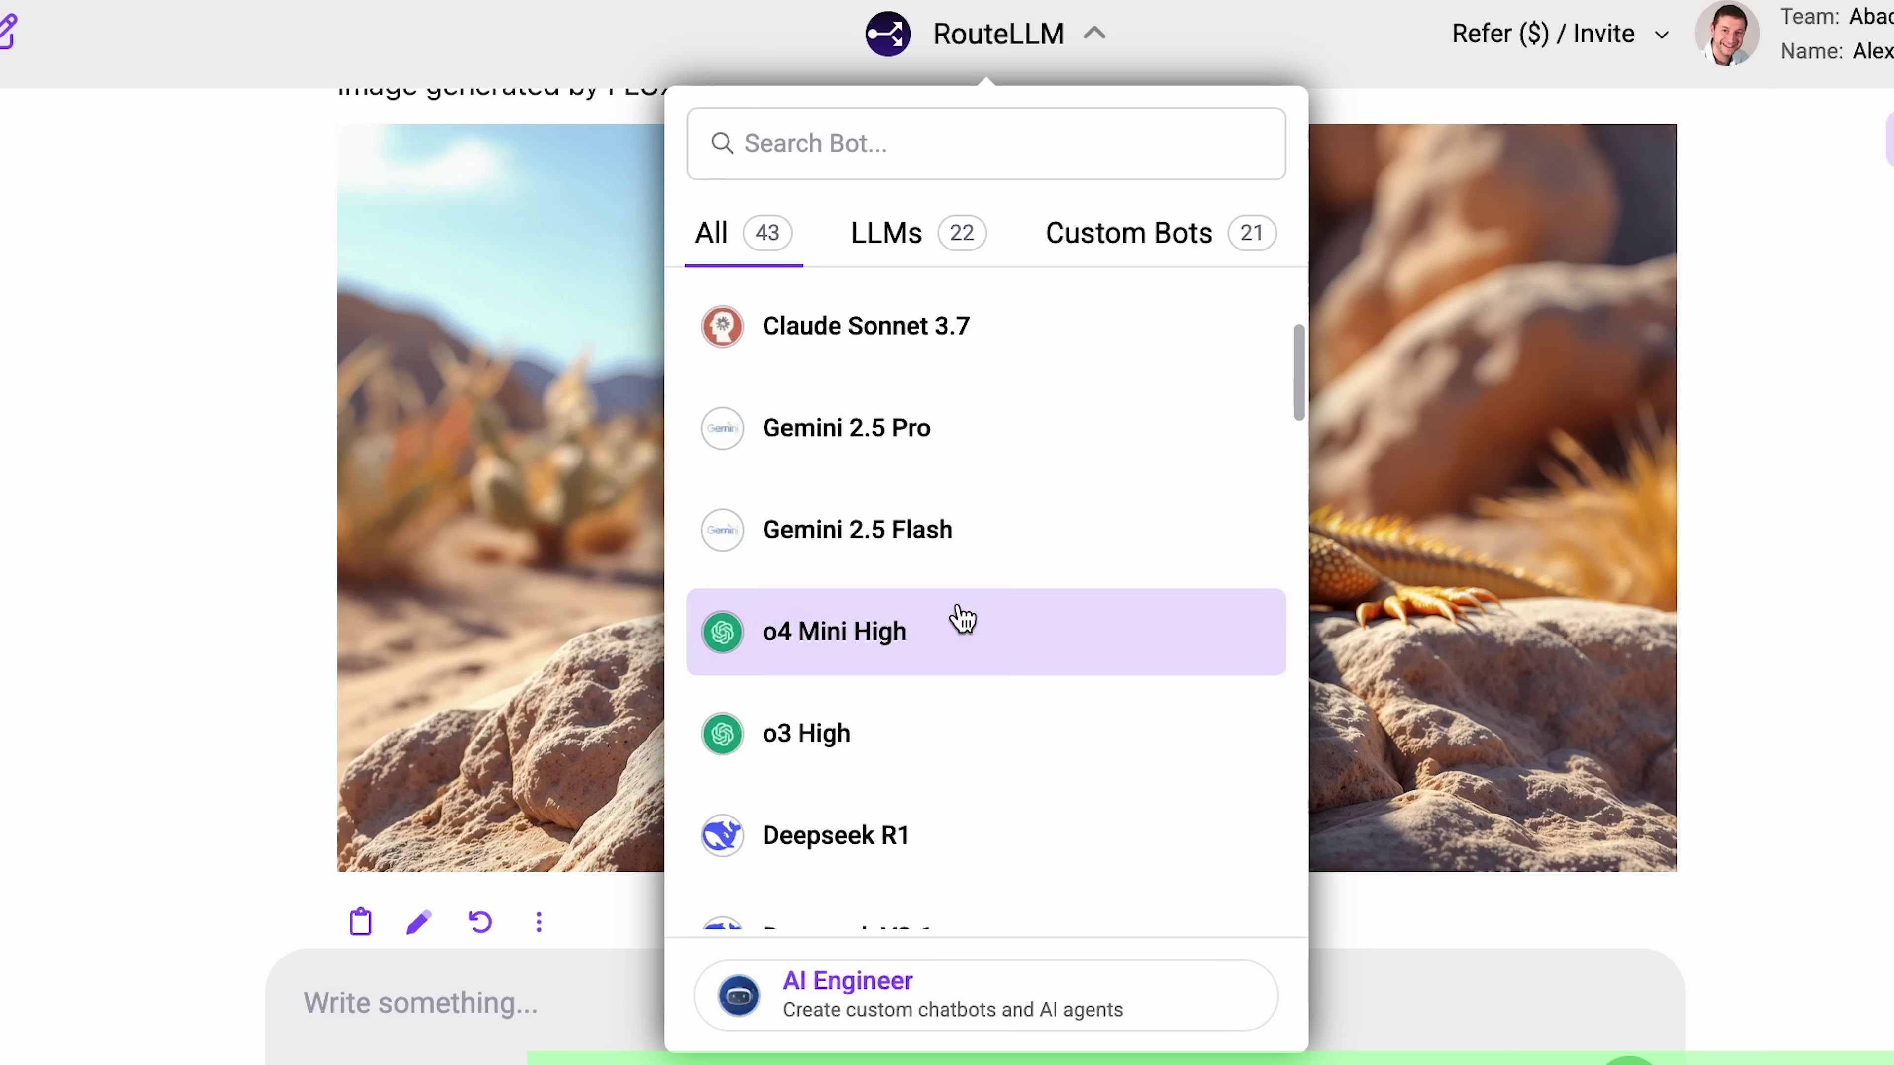
click(859, 638)
text(quick, what's the capital of)
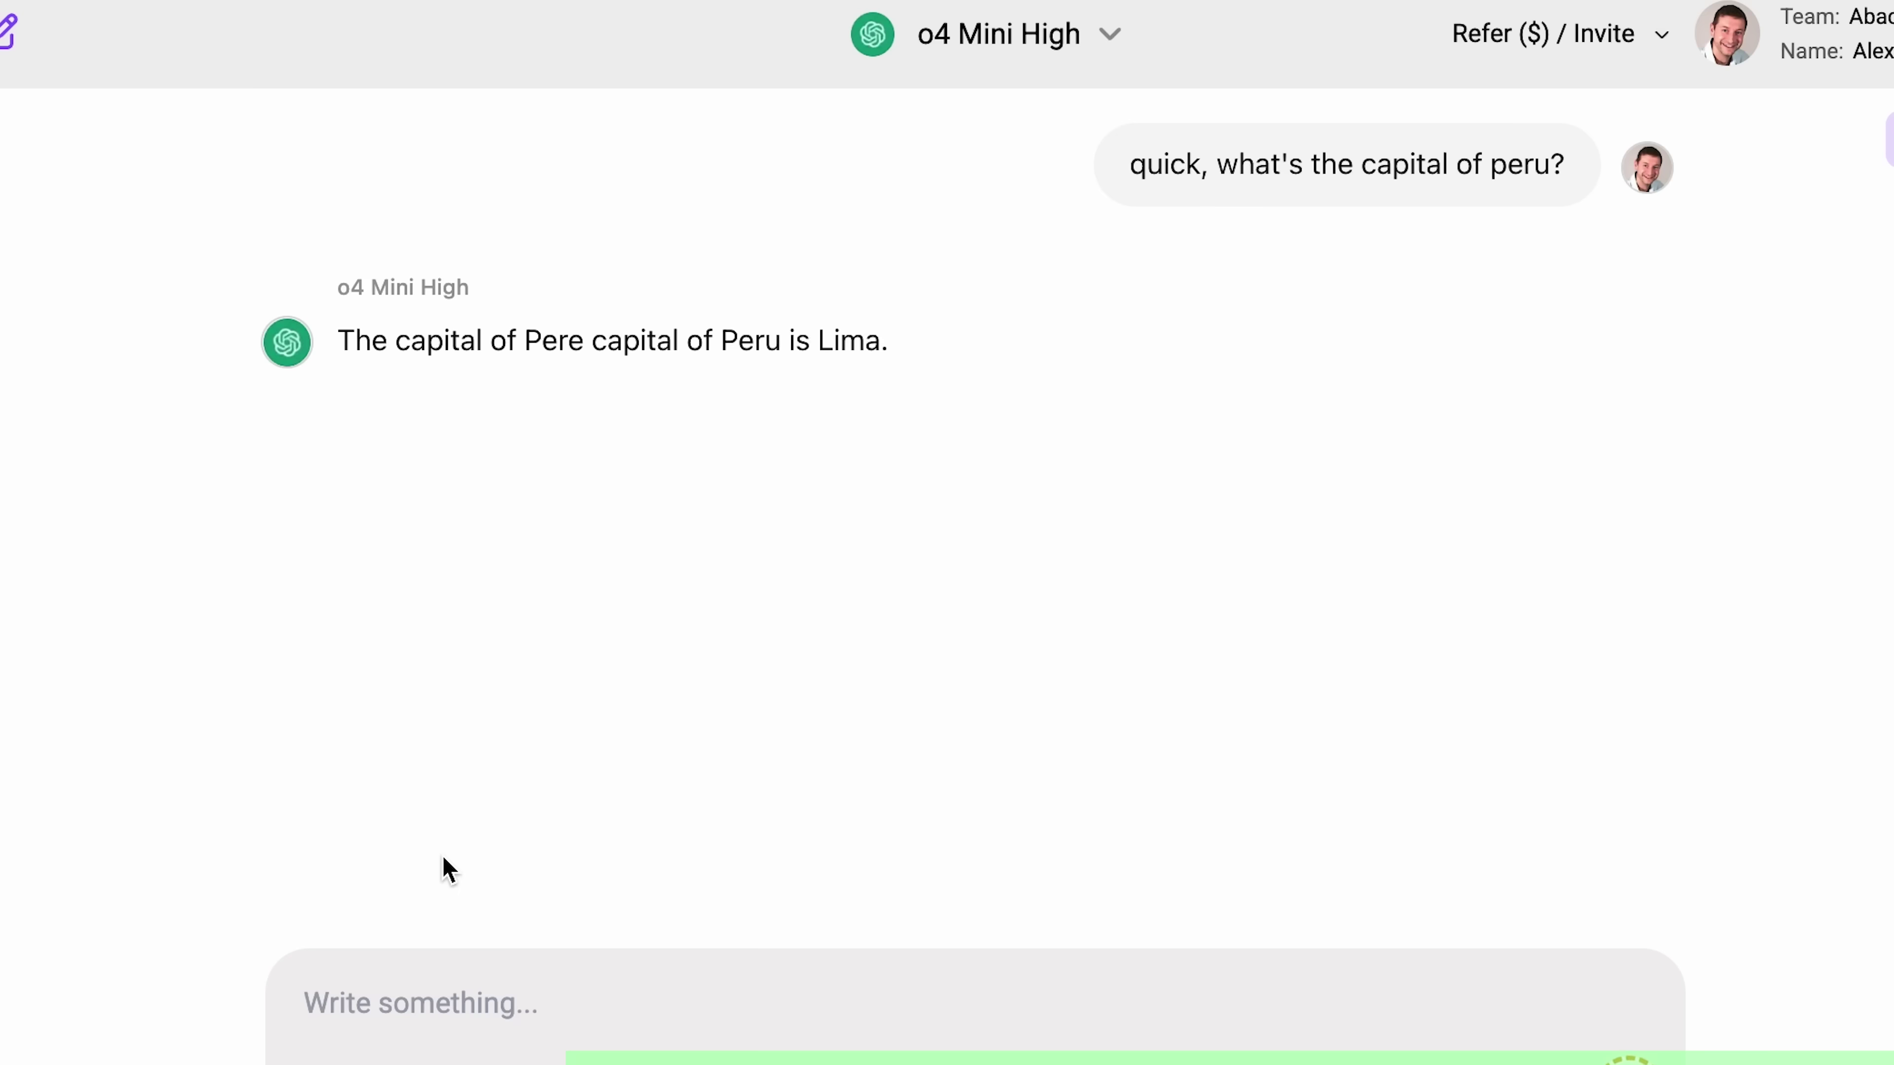
Ask Claude Sonnet 3.7 to 'write a C# method to find a prime number'
click(999, 34)
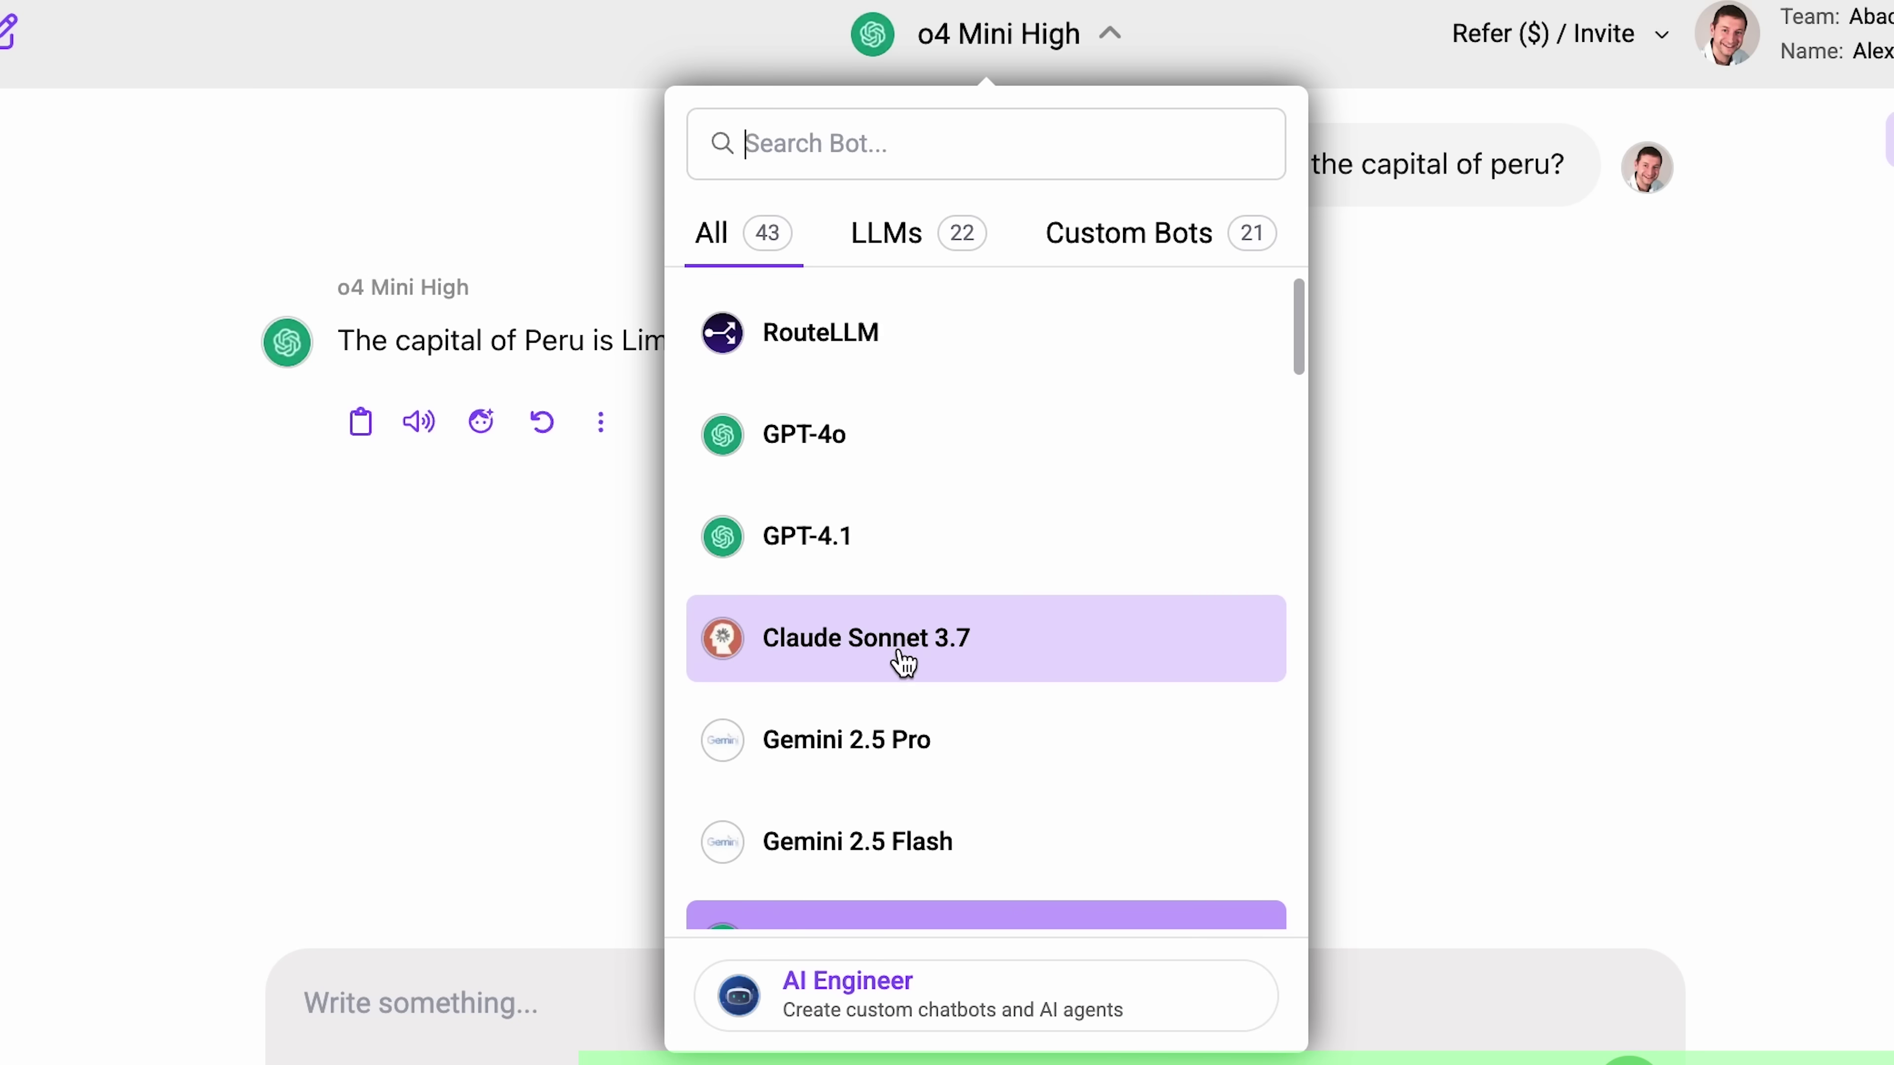
click(907, 661)
text(write a C# method to find a prime number)
key(Return)
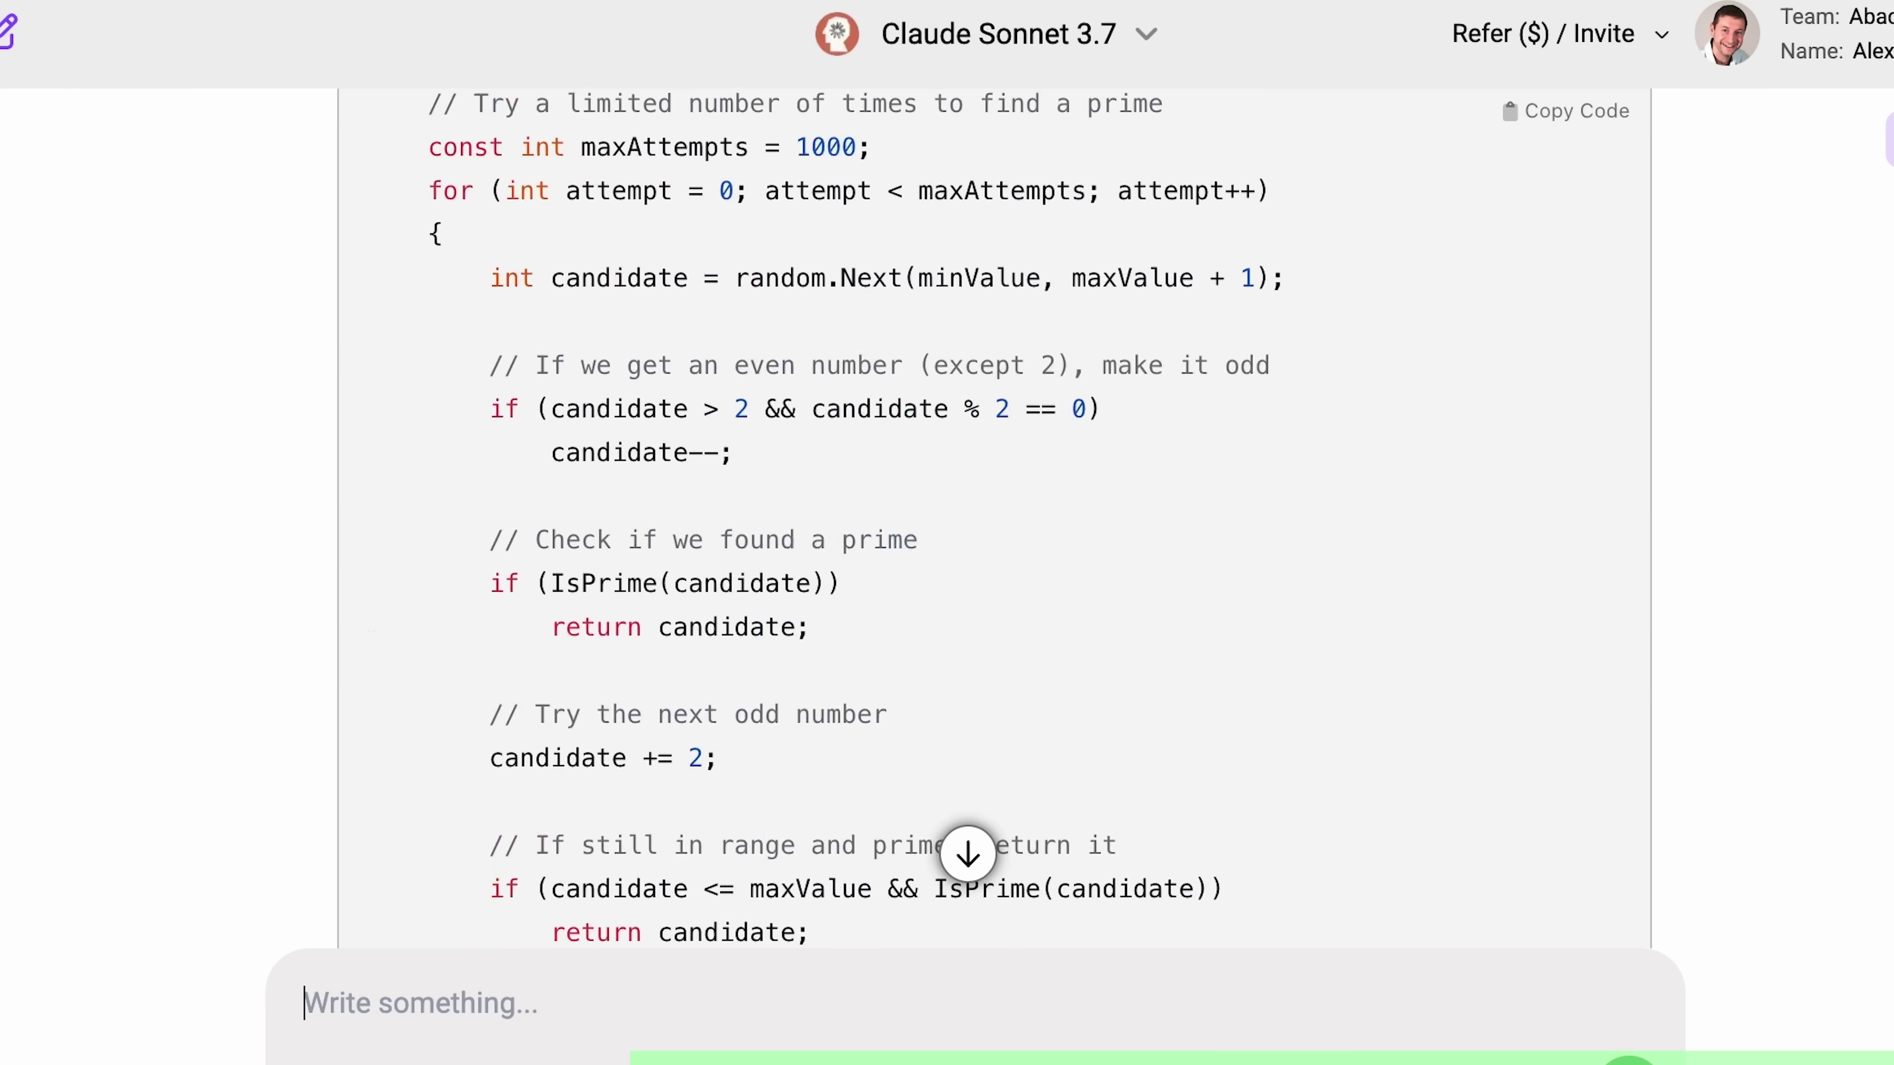
Send a pasted long prompt to Gemini 2.5 Pro, then switch the chat to GPT-4.1
click(999, 34)
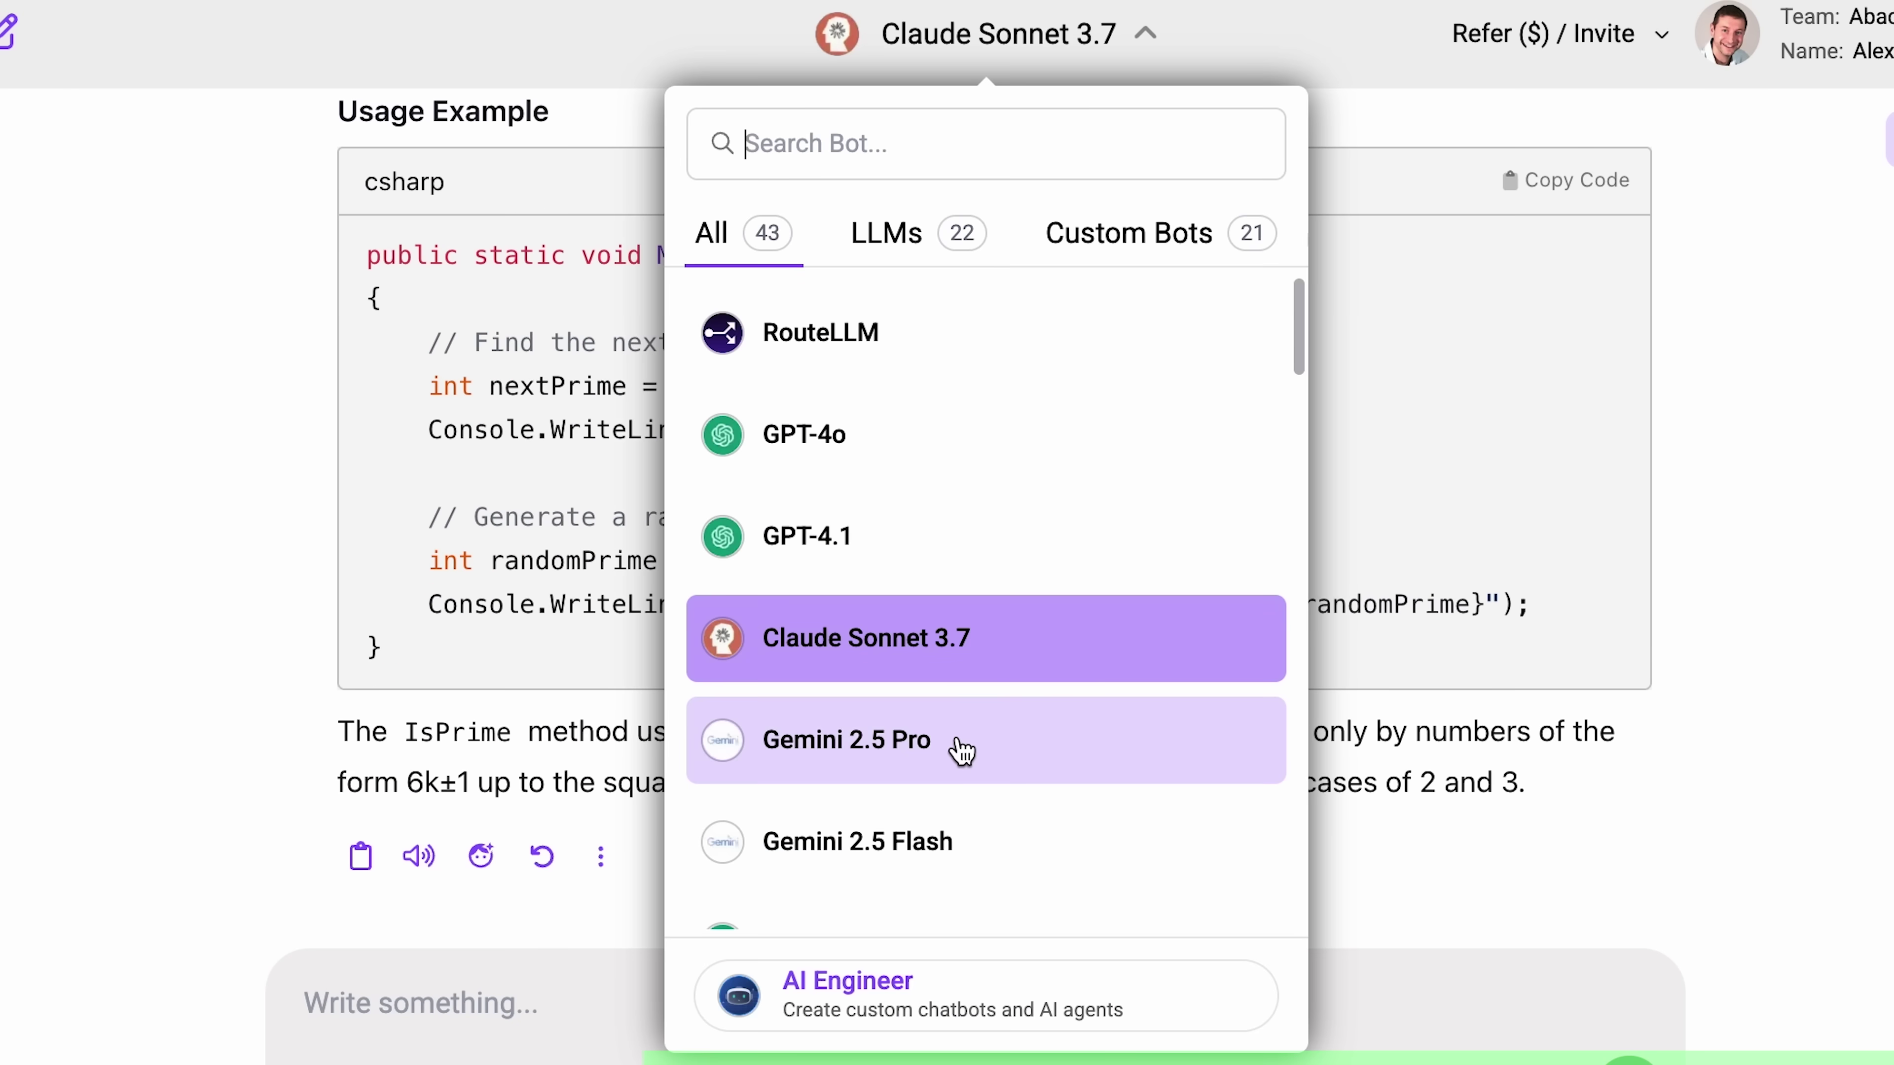
click(962, 750)
key(super+v)
drag(1679, 935, 1691, 790)
key(Return)
click(1000, 34)
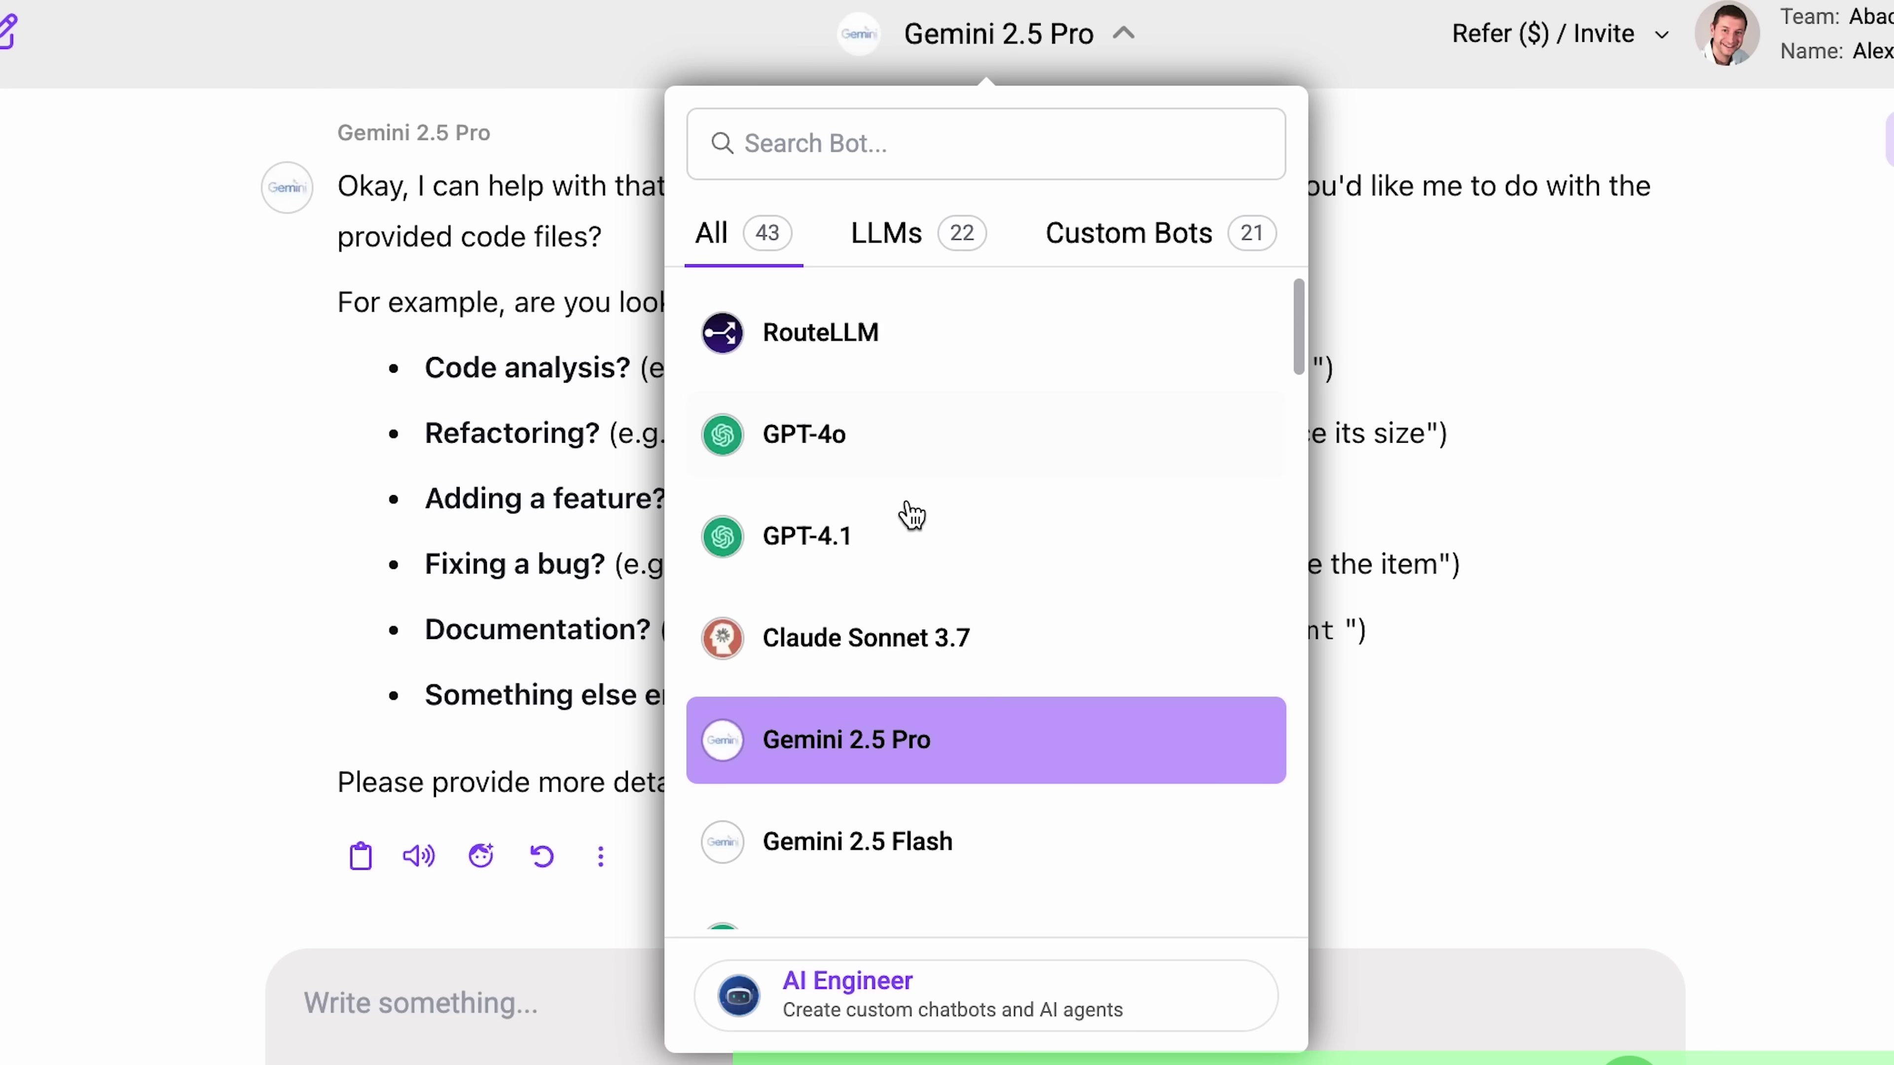
click(834, 539)
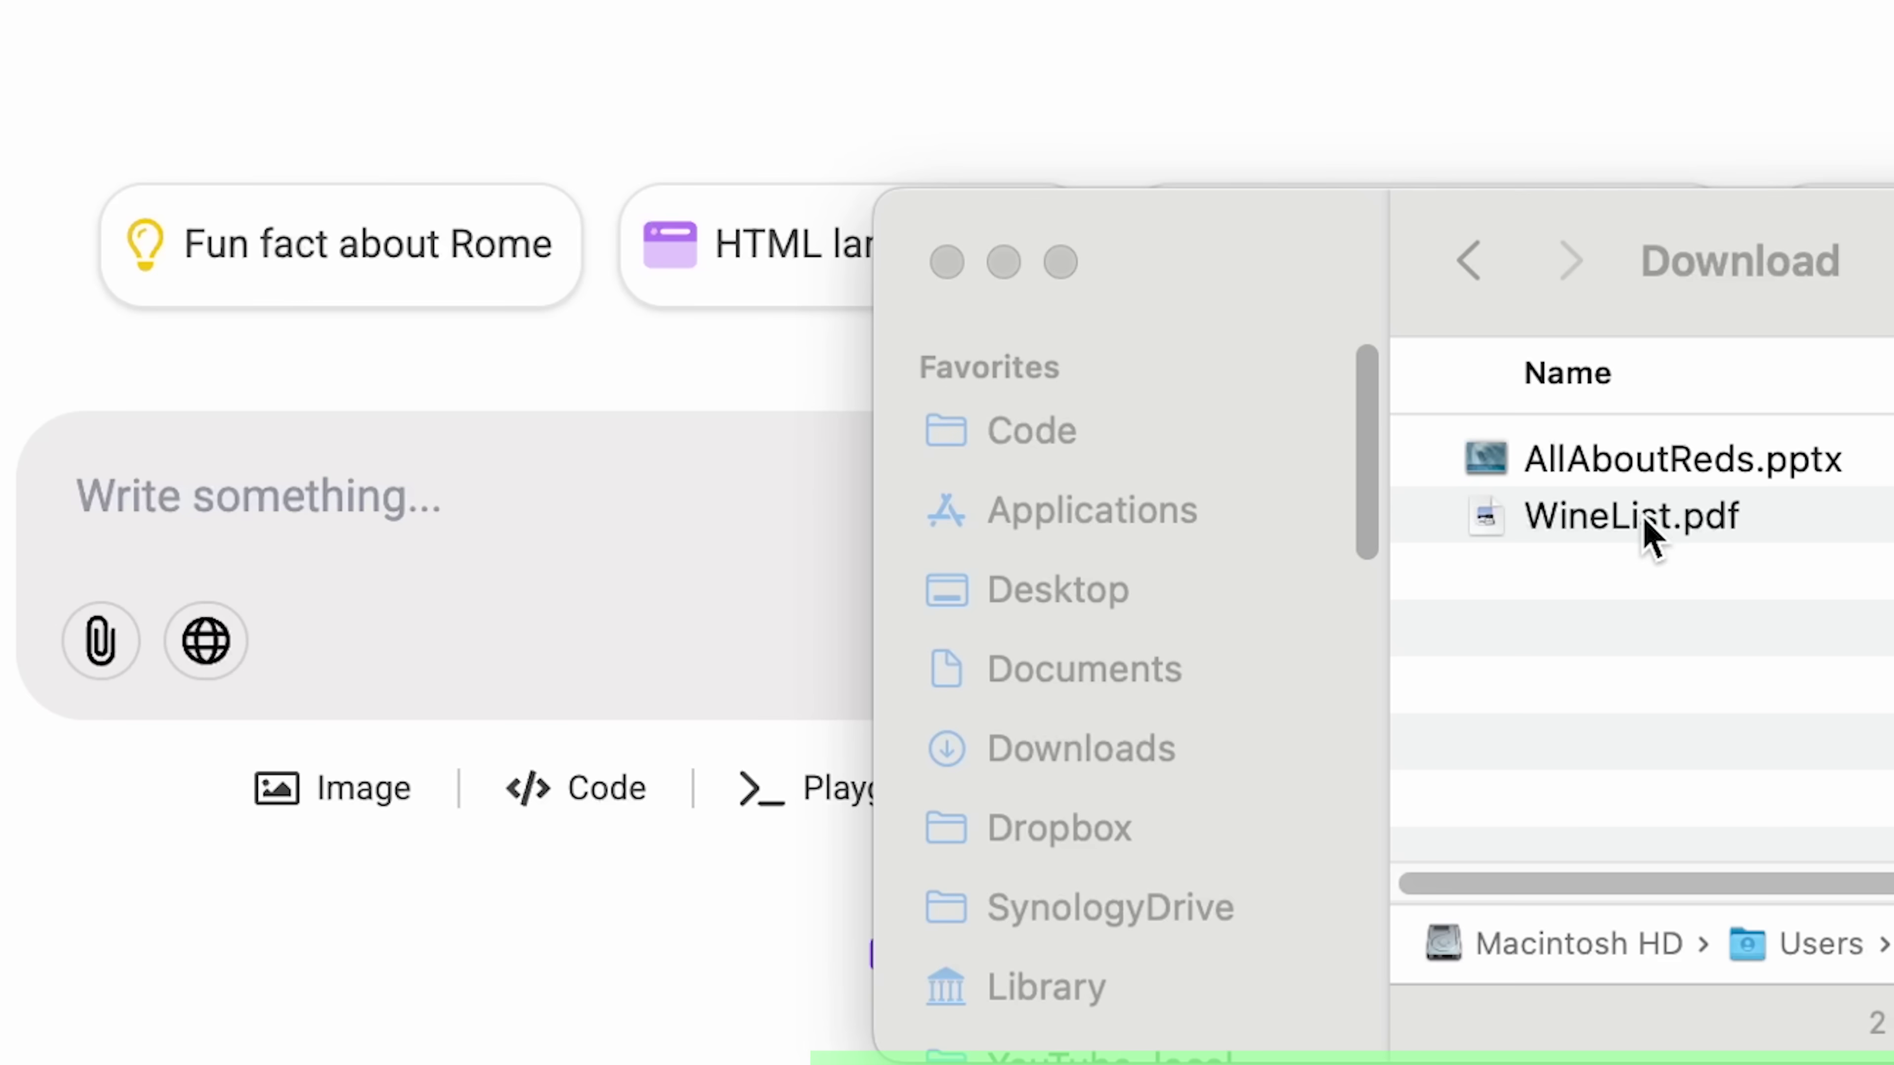
Attach WineList.pdf and AllAboutReds.pptx, then start a Deep Research query
drag(1641, 537, 562, 533)
drag(1678, 458, 478, 516)
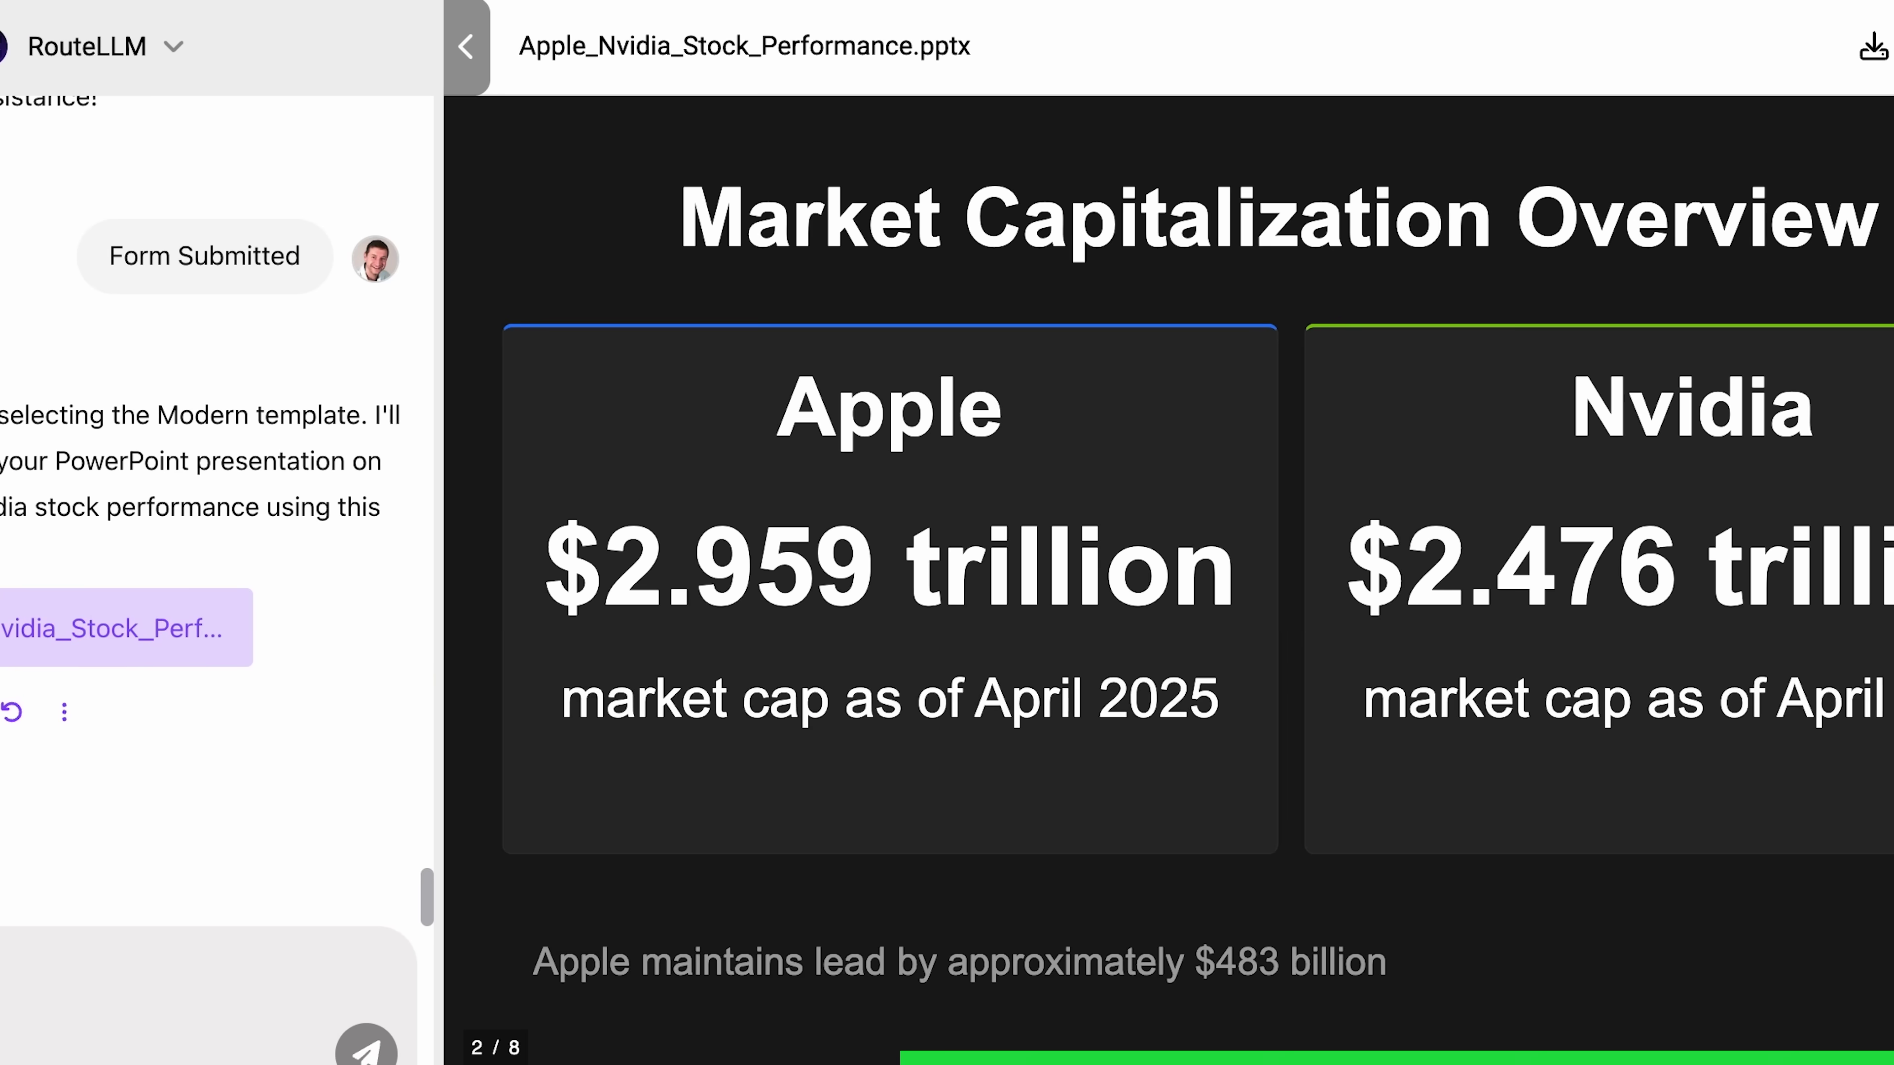
key(Right)
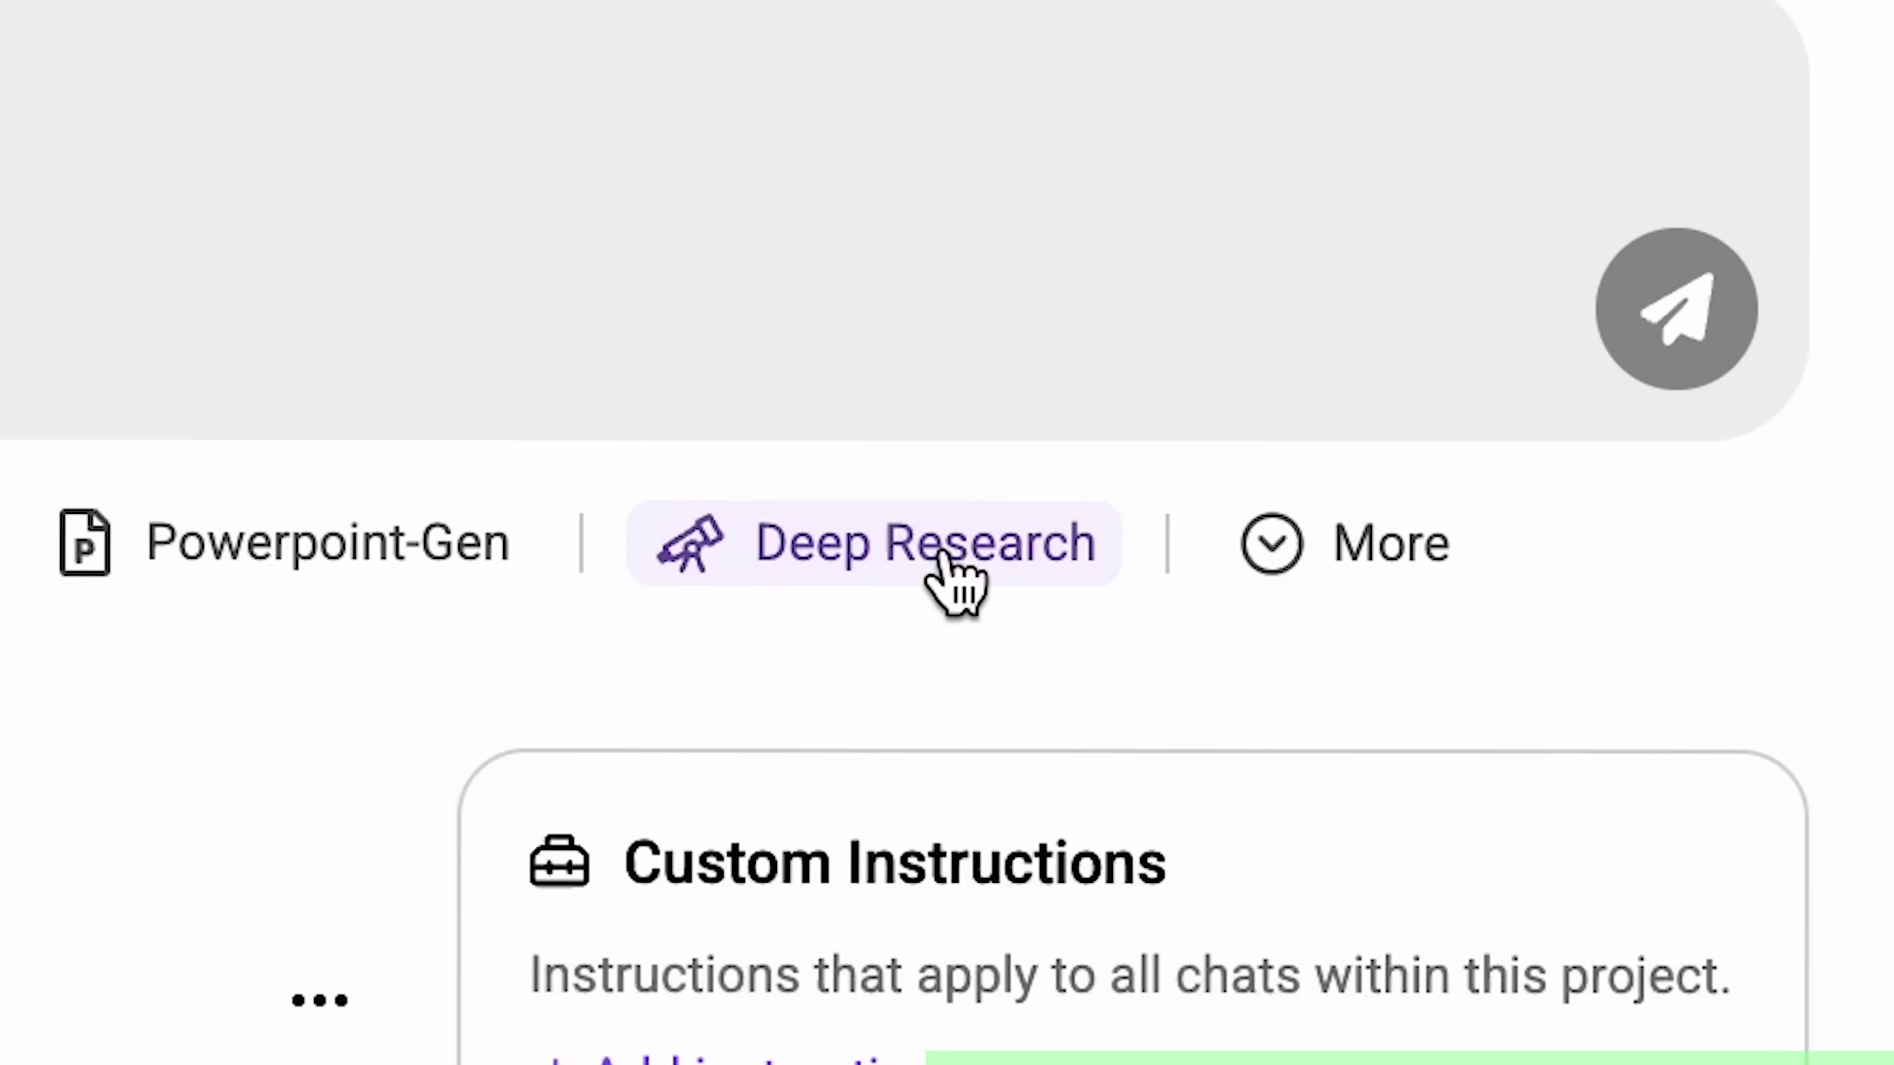
click(943, 556)
text(sea)
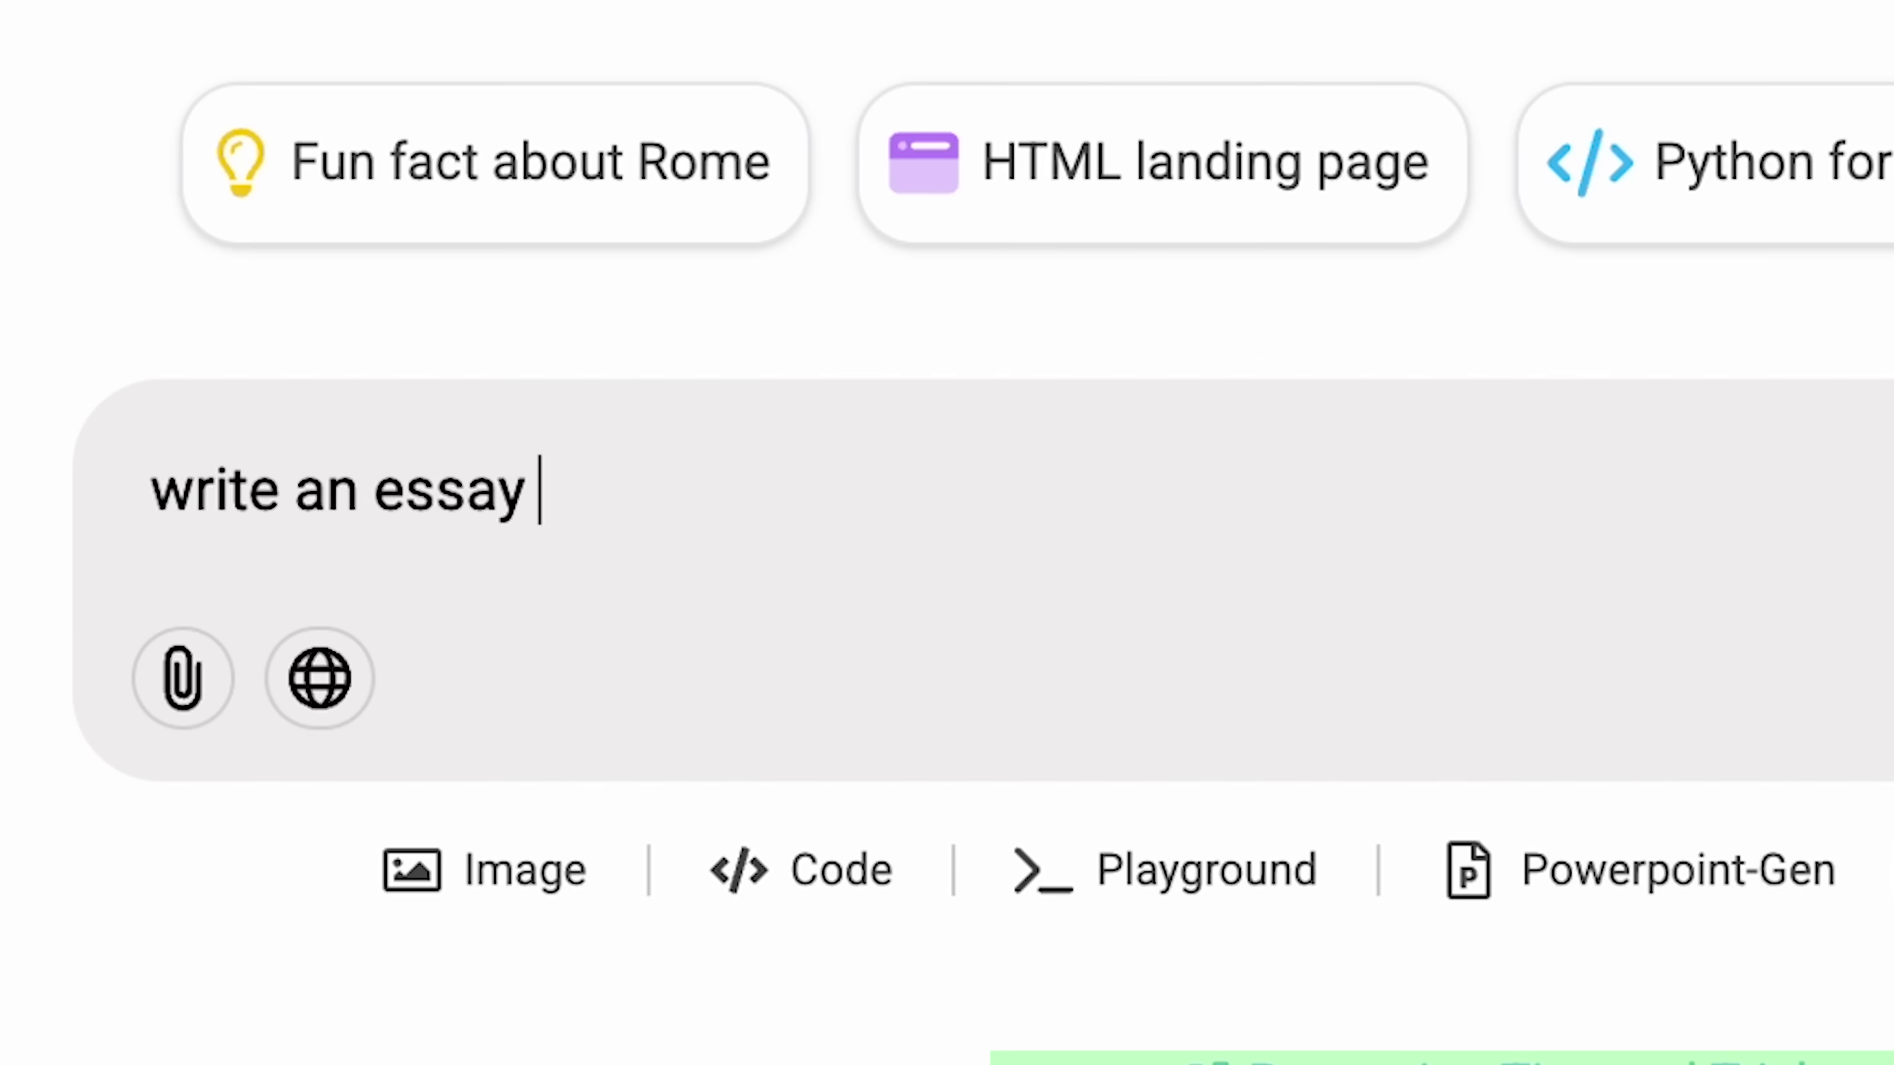
text(about the civ)
Humanize a response with the AI Detector Proof tone, then start creating an AI Engineer agent
click(1587, 806)
click(1566, 451)
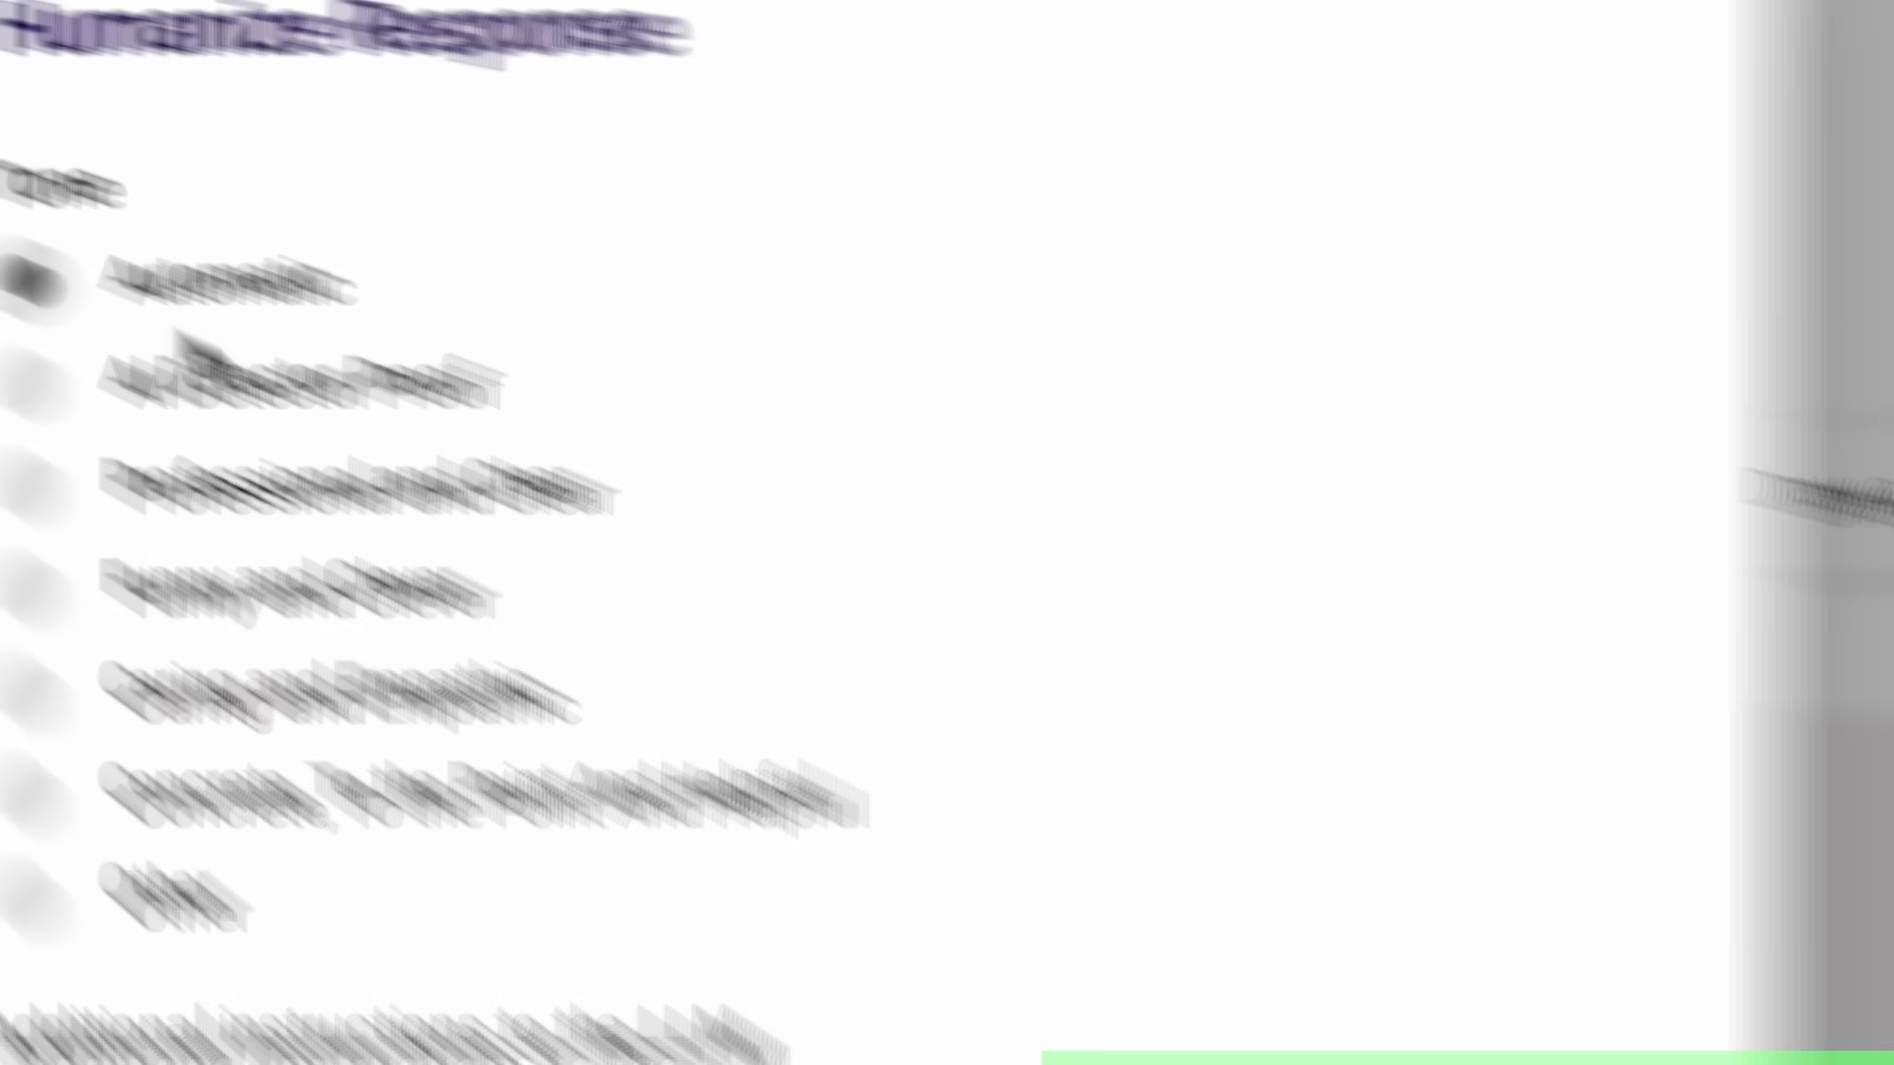
click(411, 290)
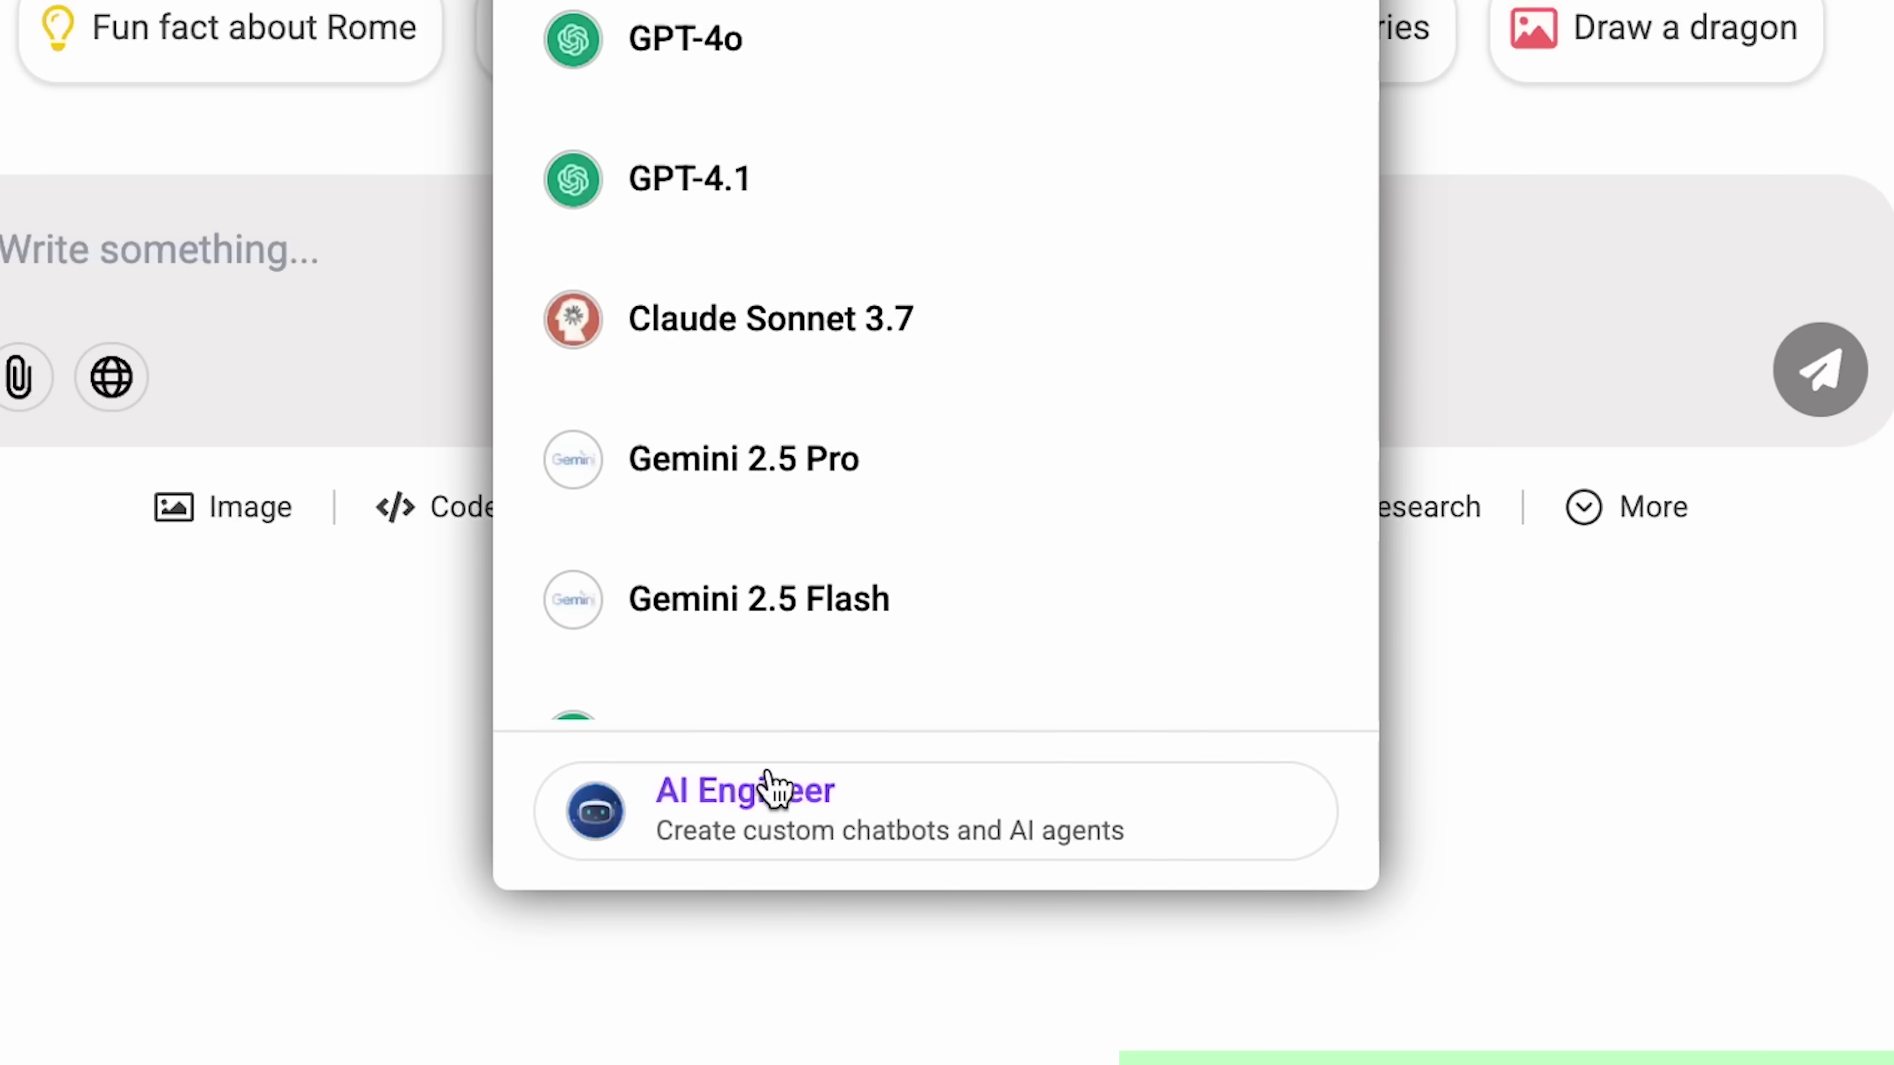
click(764, 786)
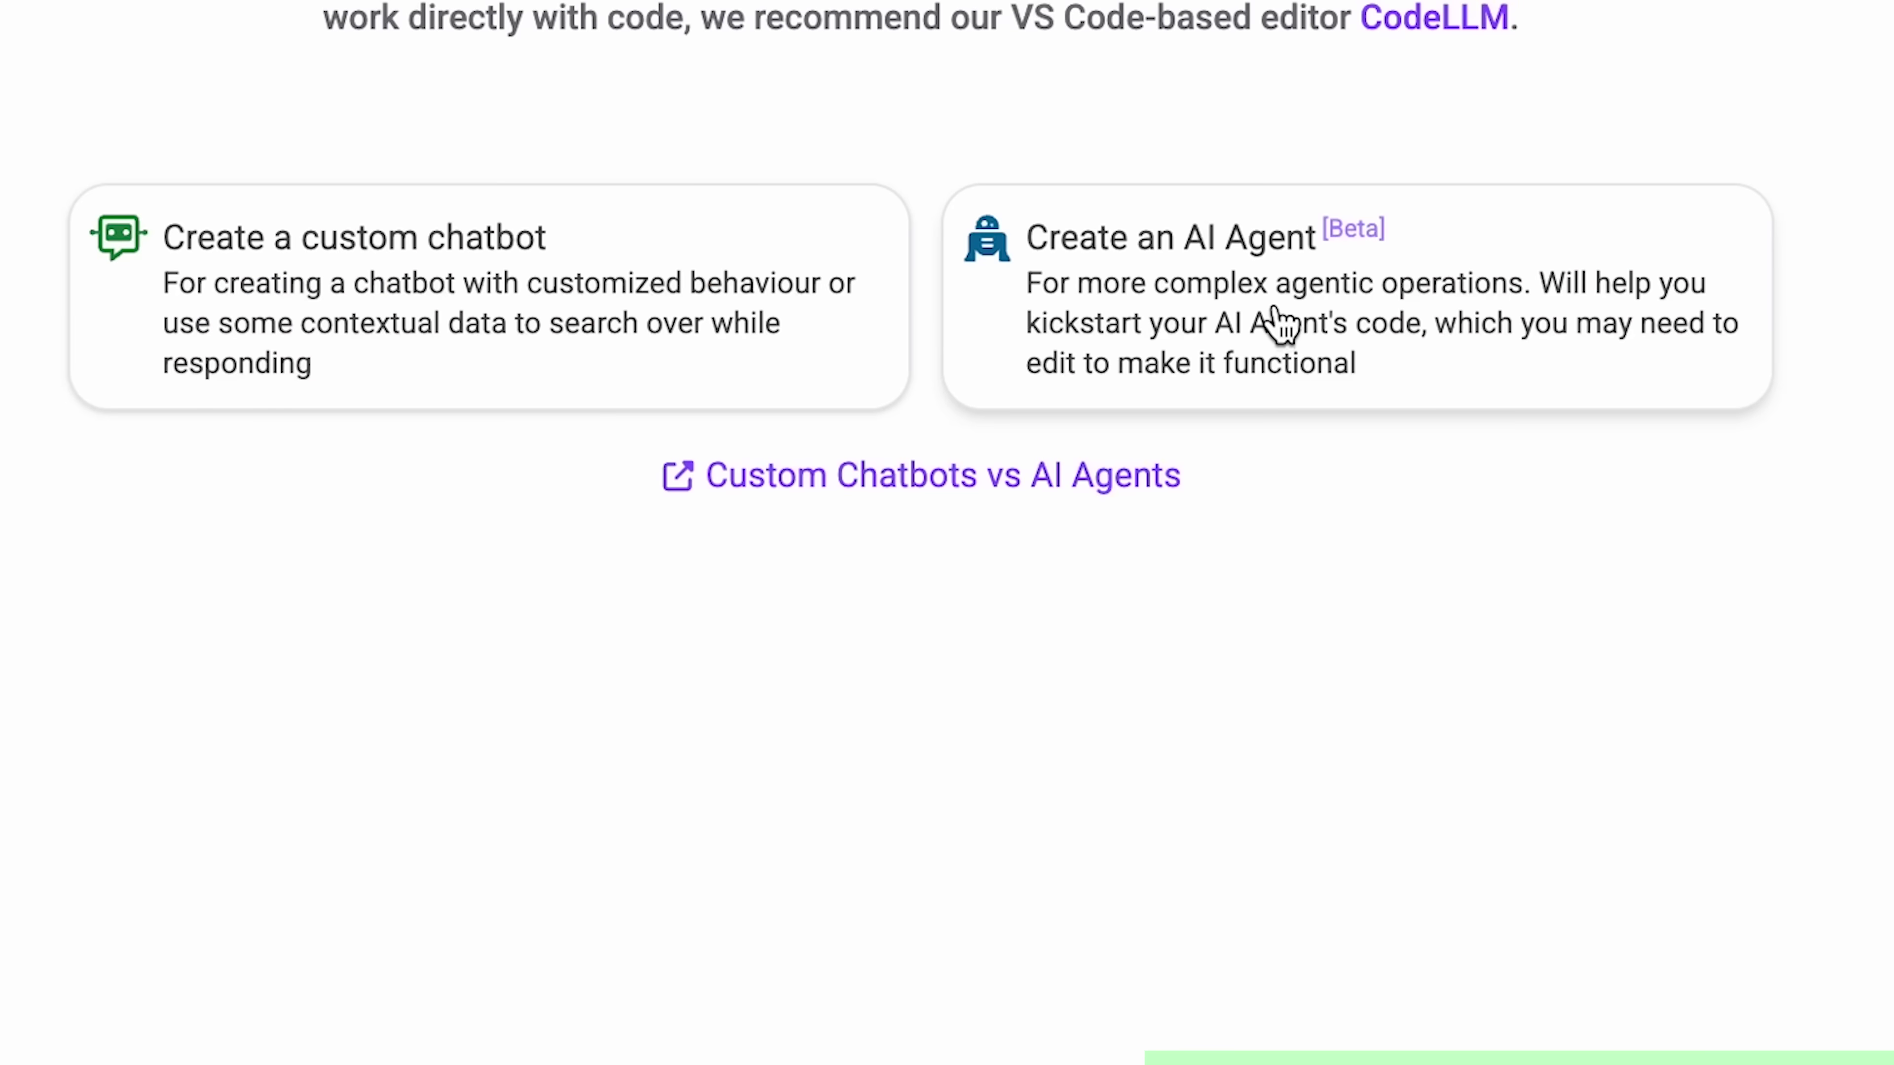
click(1276, 440)
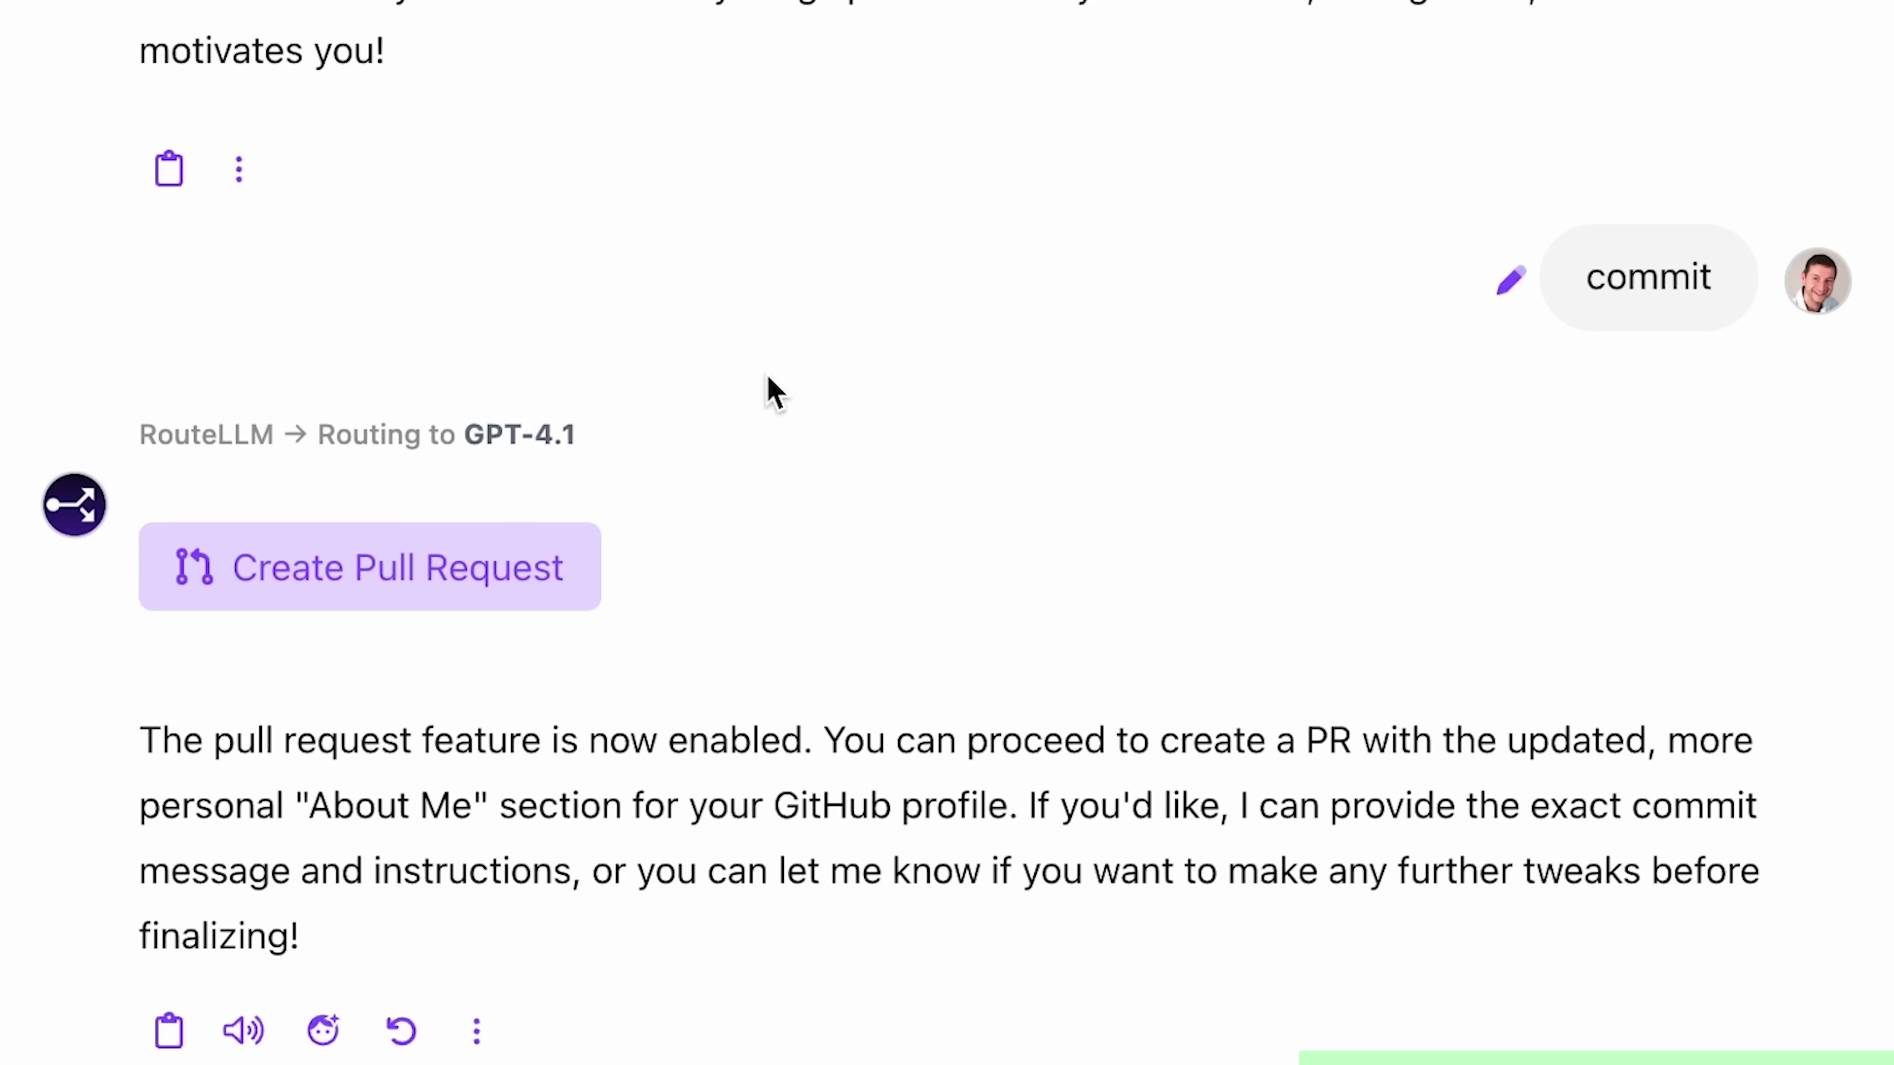
Create the pull request 'Update personal profile README with new bio' on a new branch
click(431, 565)
text(updated about me)
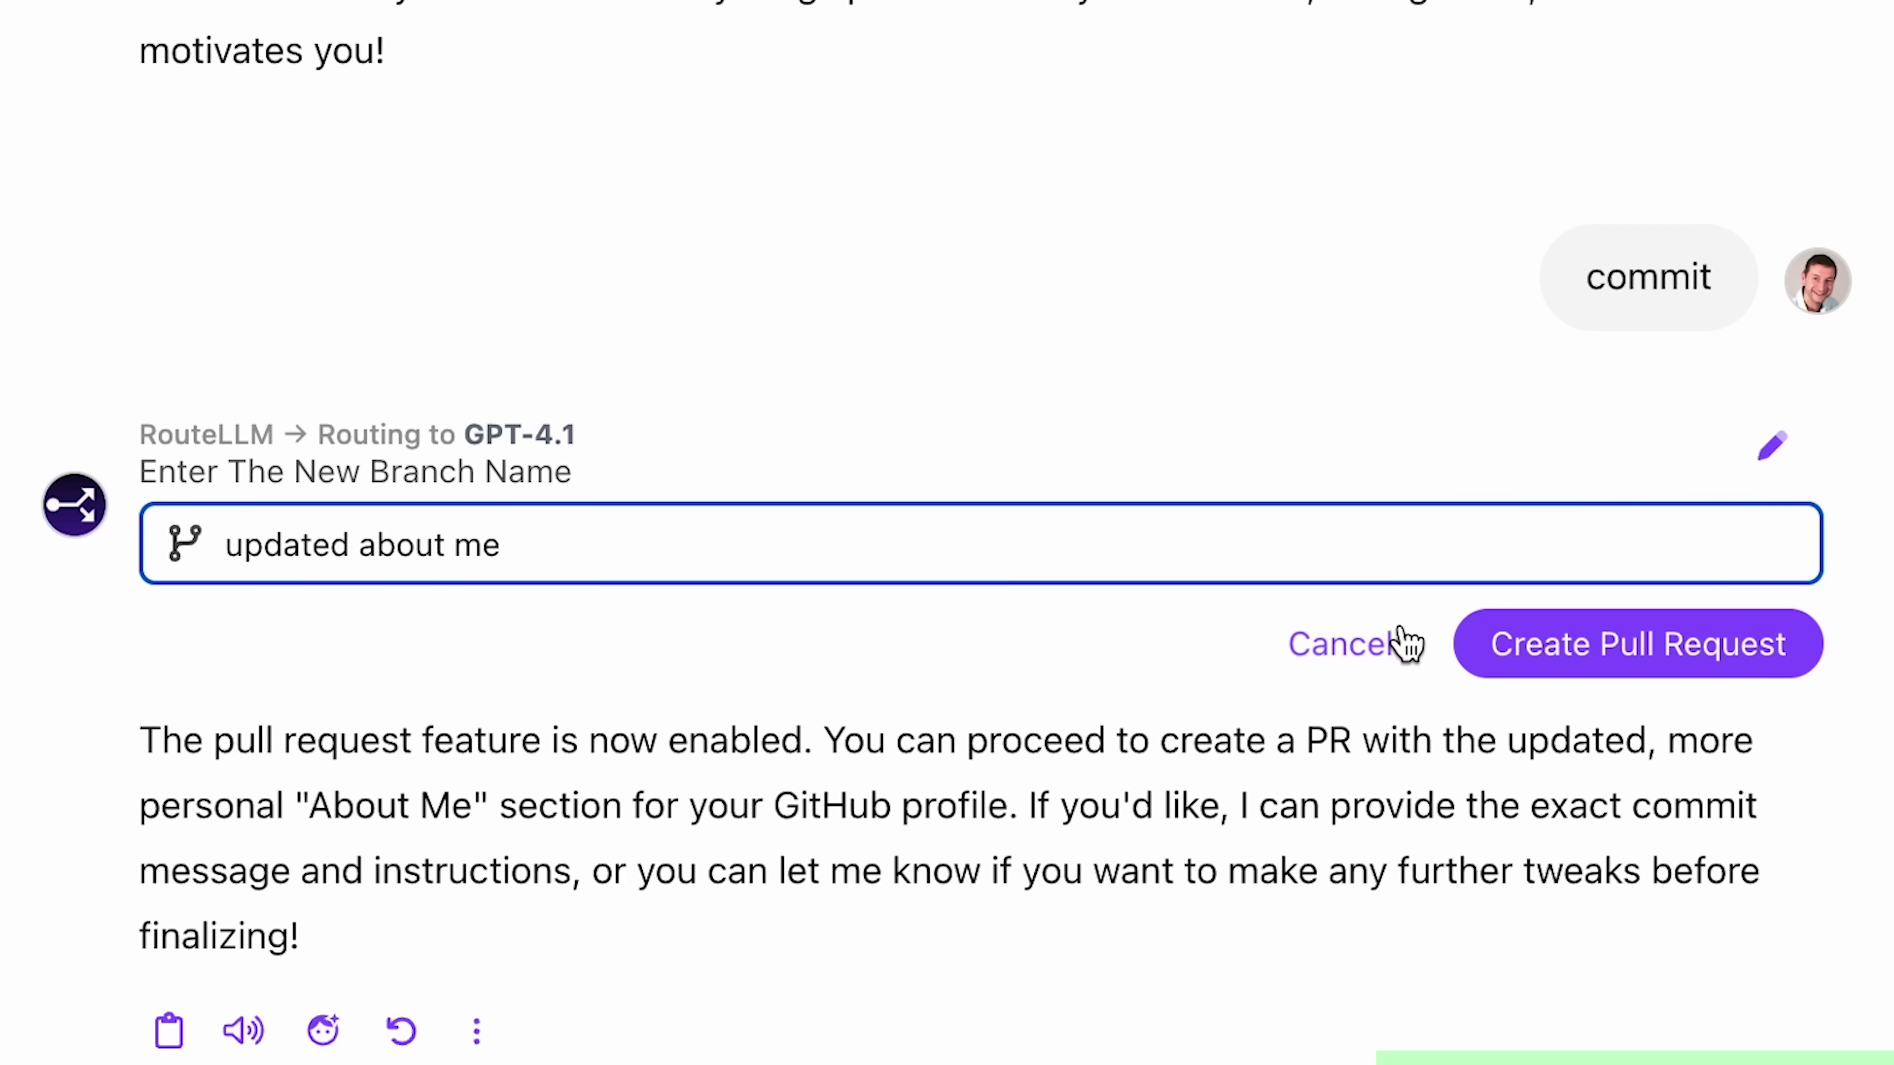
click(1686, 660)
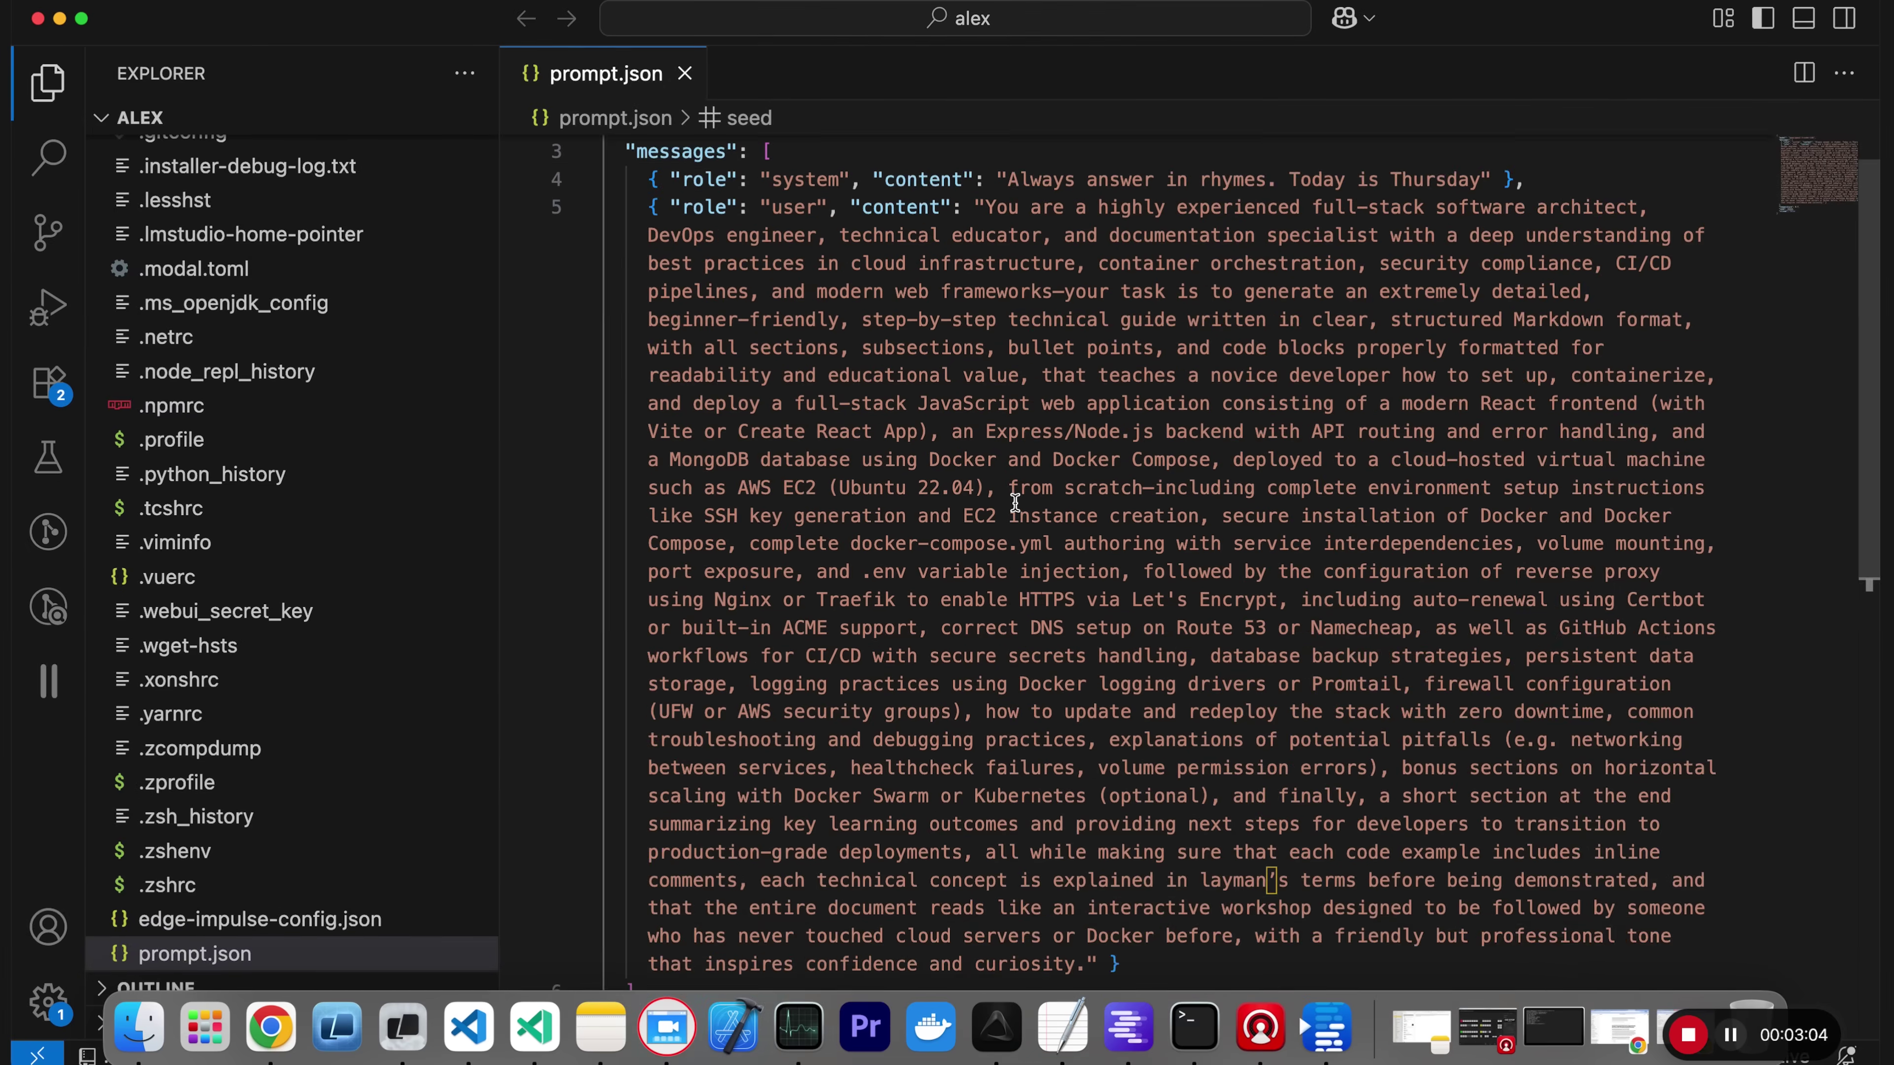
Scroll up in prompt.json to view its system and user messages
scroll(1016, 502, up, 2)
scroll(1016, 502, down, 2)
drag(973, 204, 1272, 204)
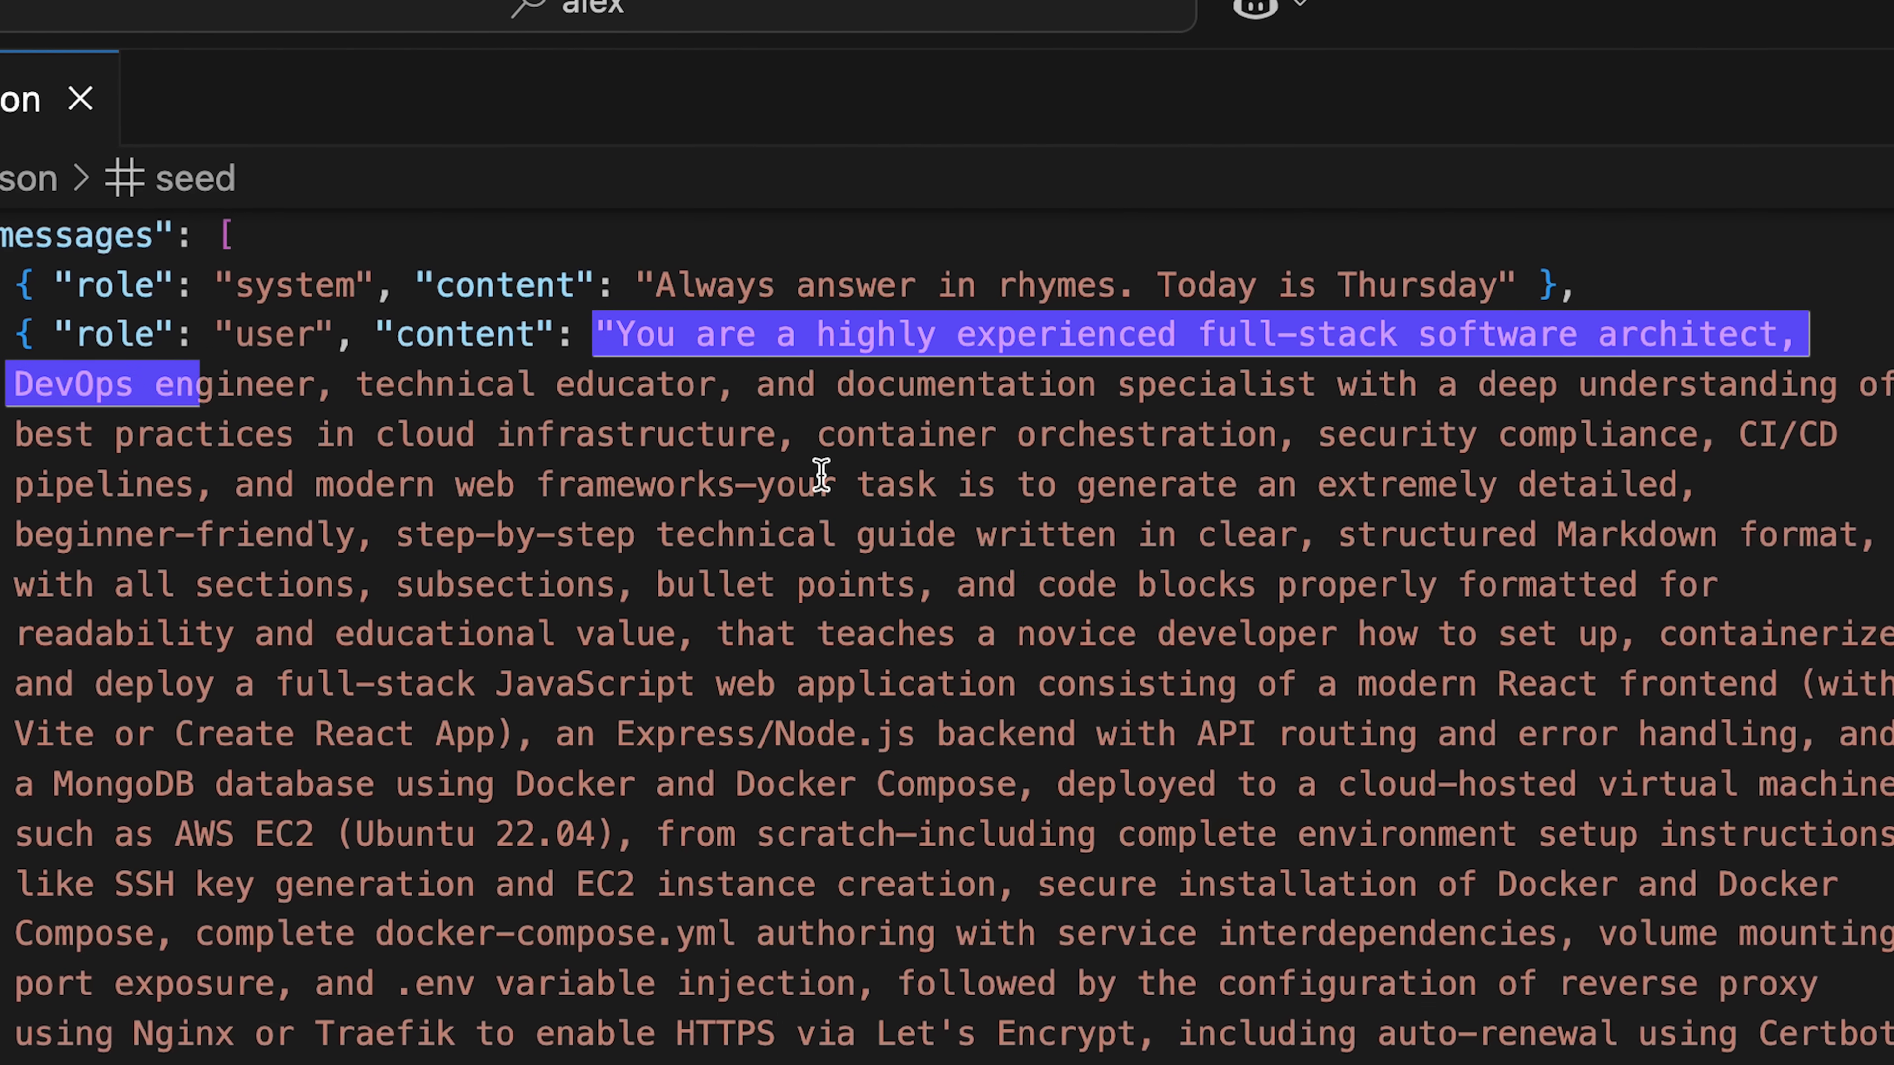
drag(568, 412, 1342, 920)
click(1327, 801)
scroll(1339, 815, down, 2)
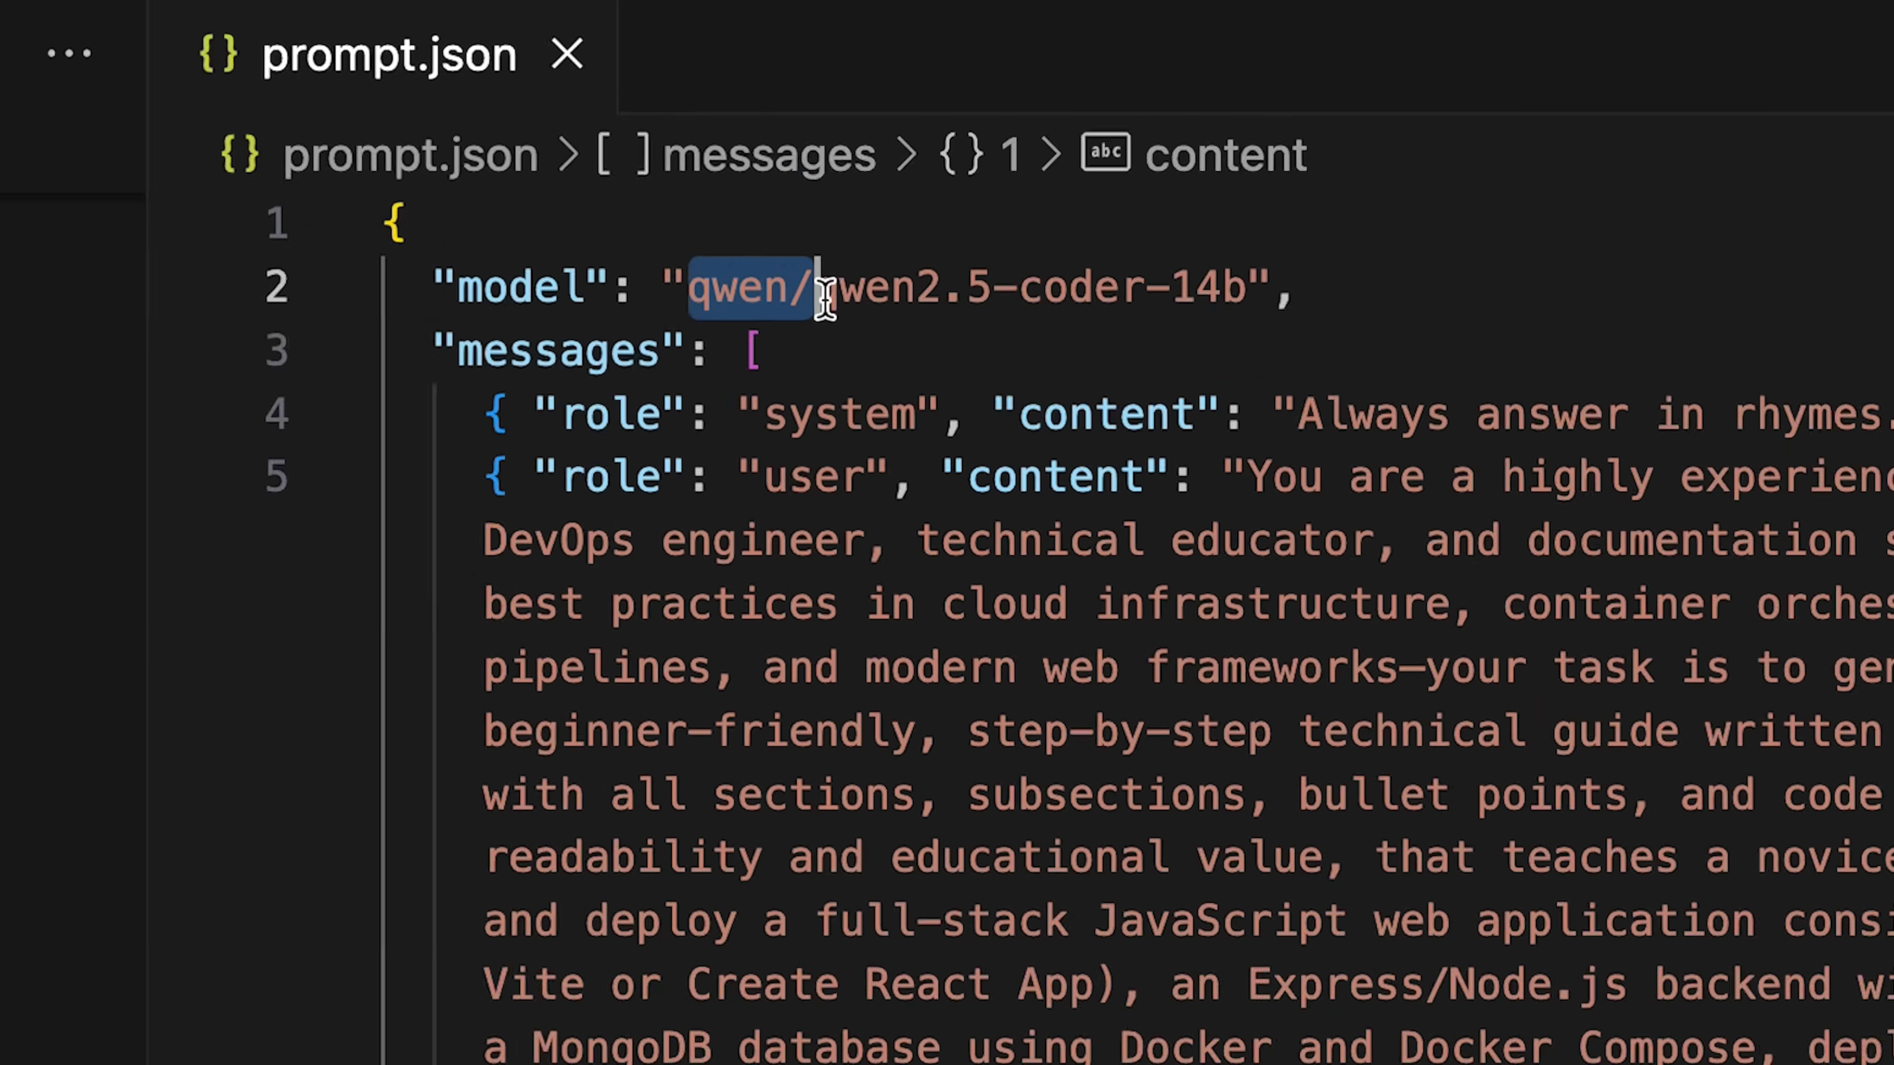
Select the model name in prompt.json and adjust the selection
drag(813, 285, 1055, 327)
drag(1151, 411, 1331, 362)
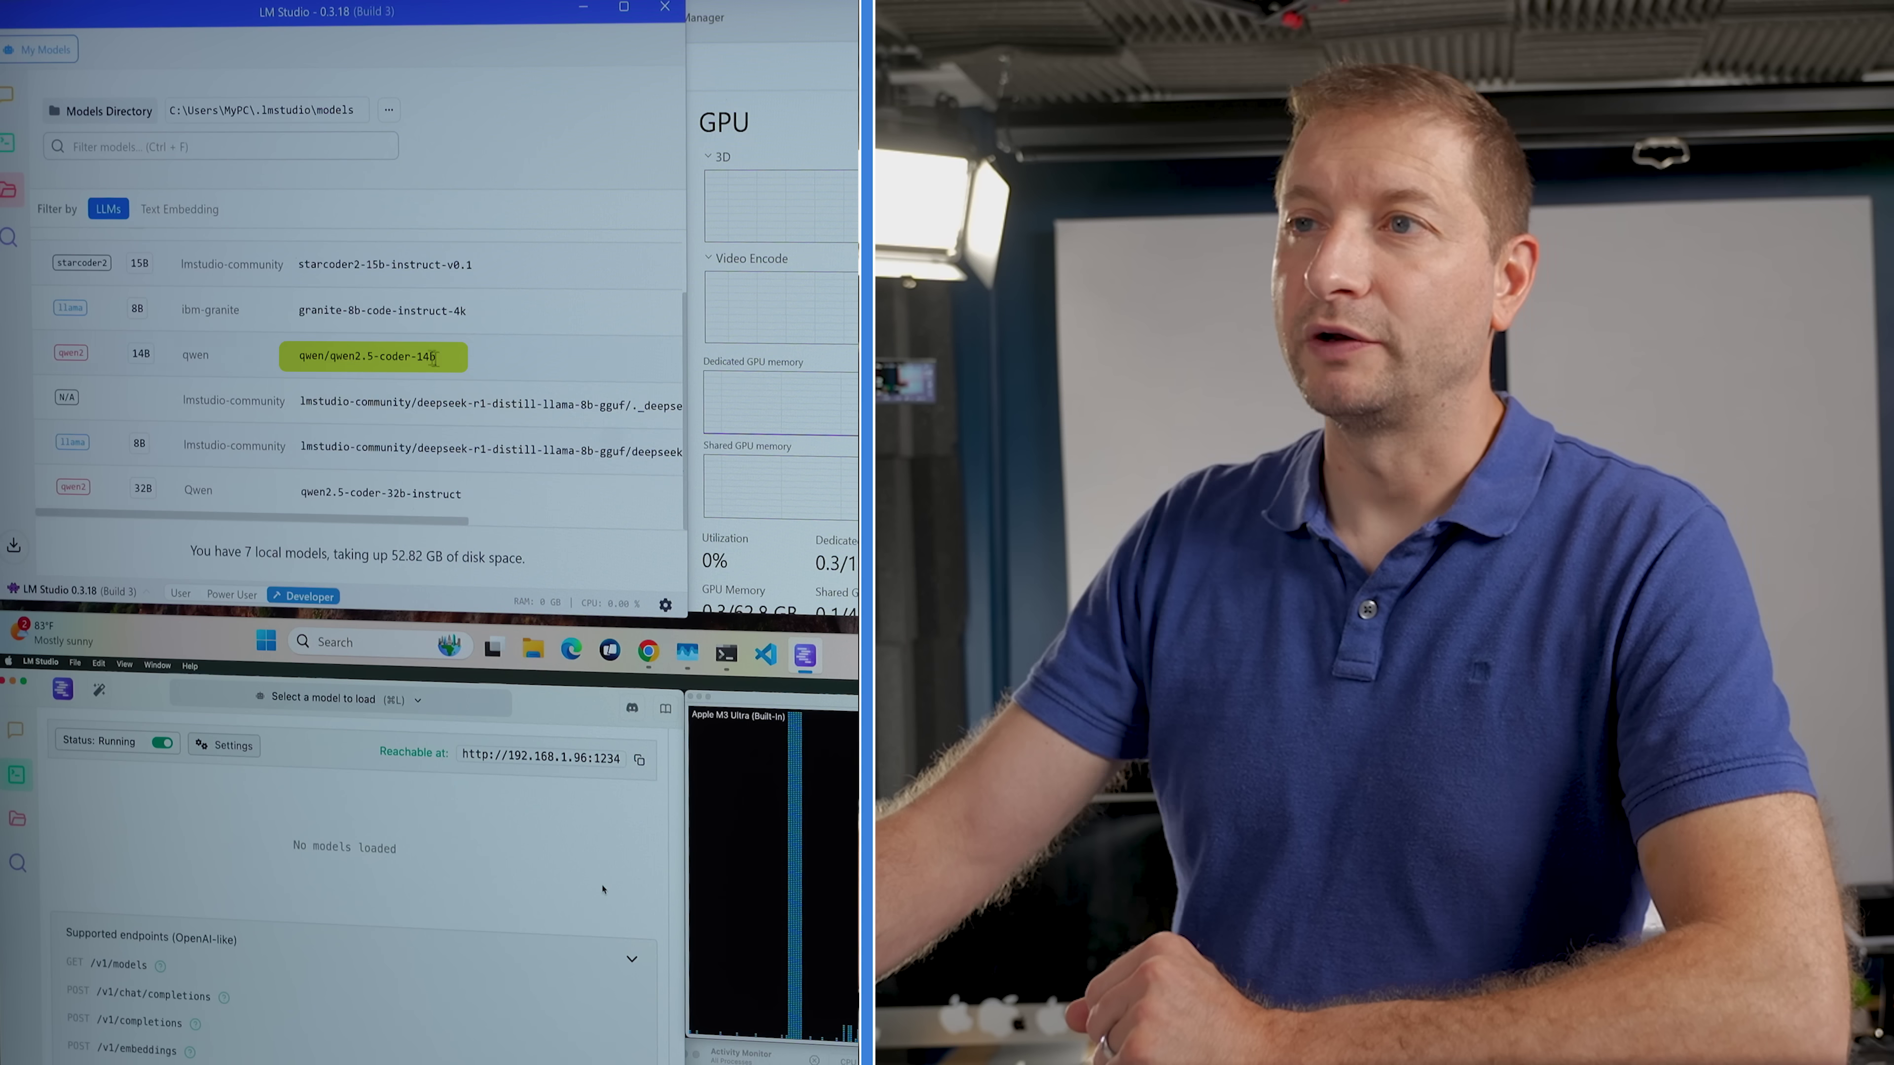
drag(521, 526, 613, 526)
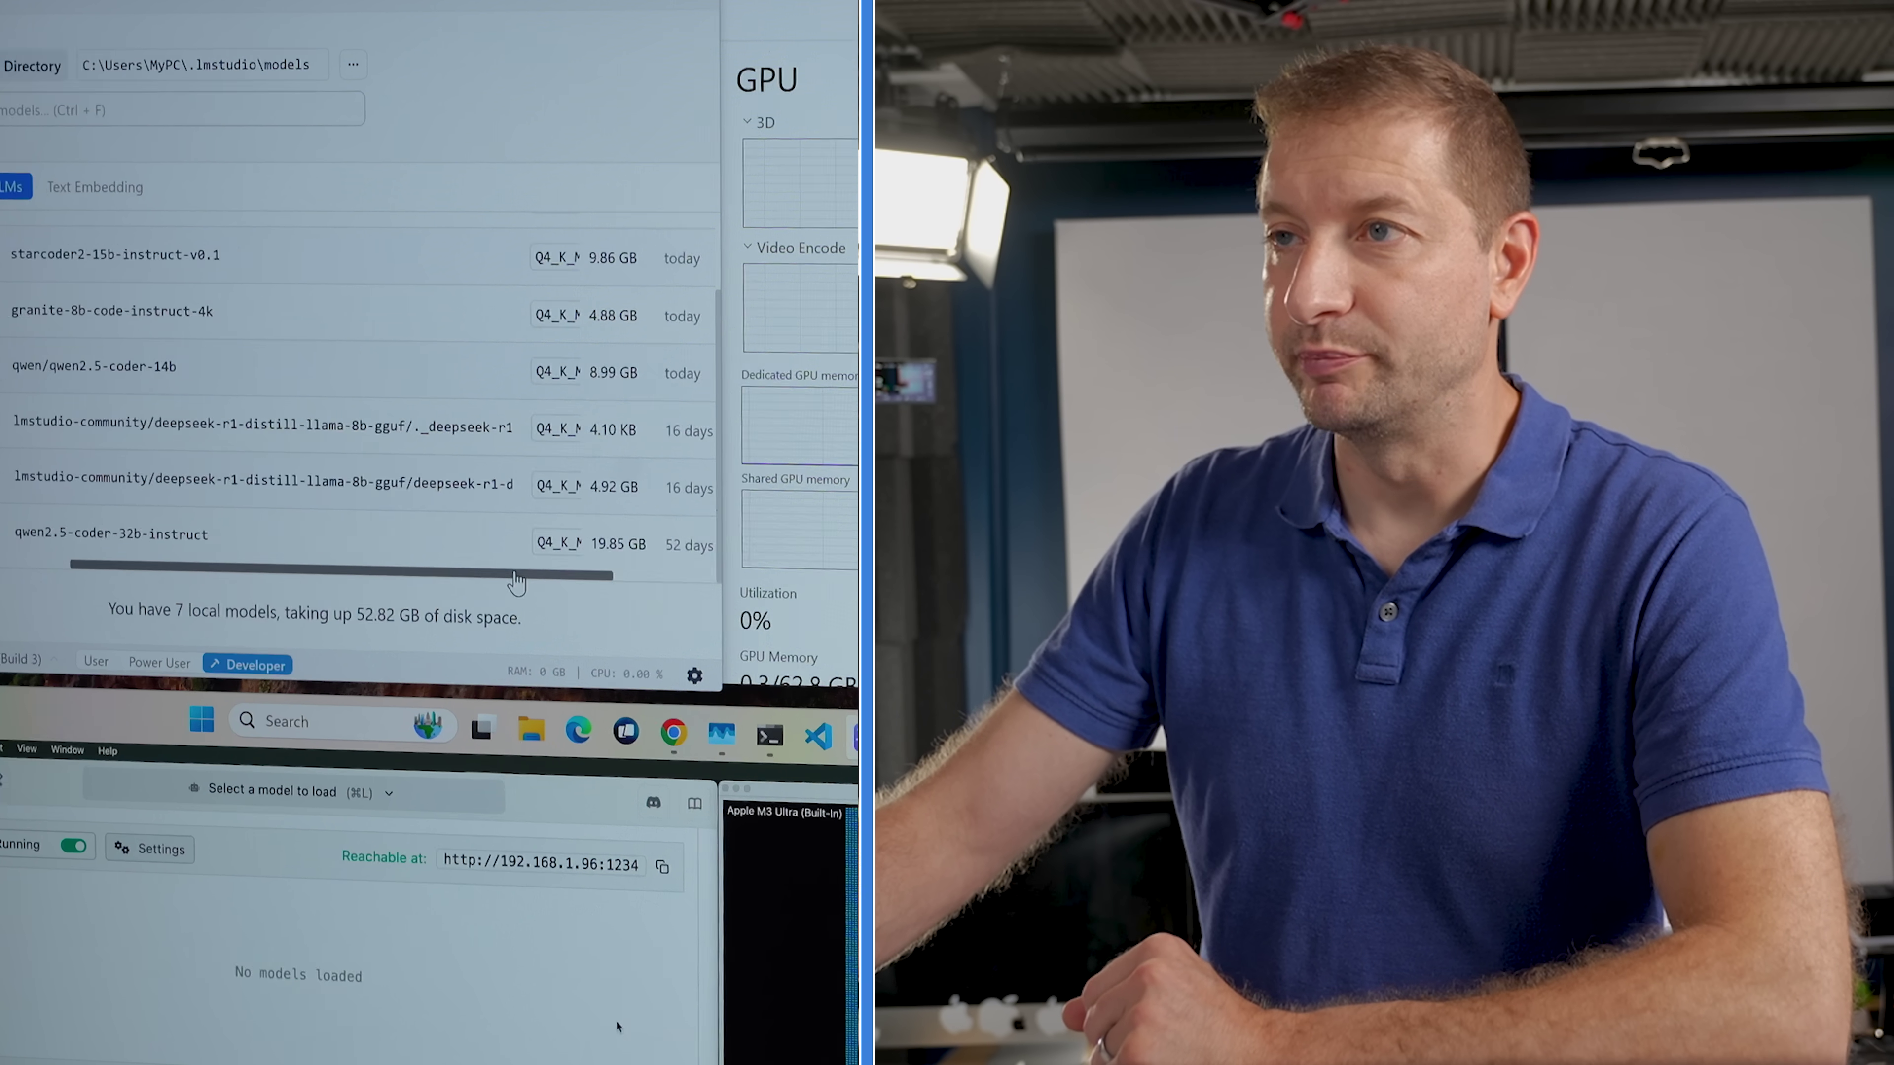
drag(722, 861, 731, 860)
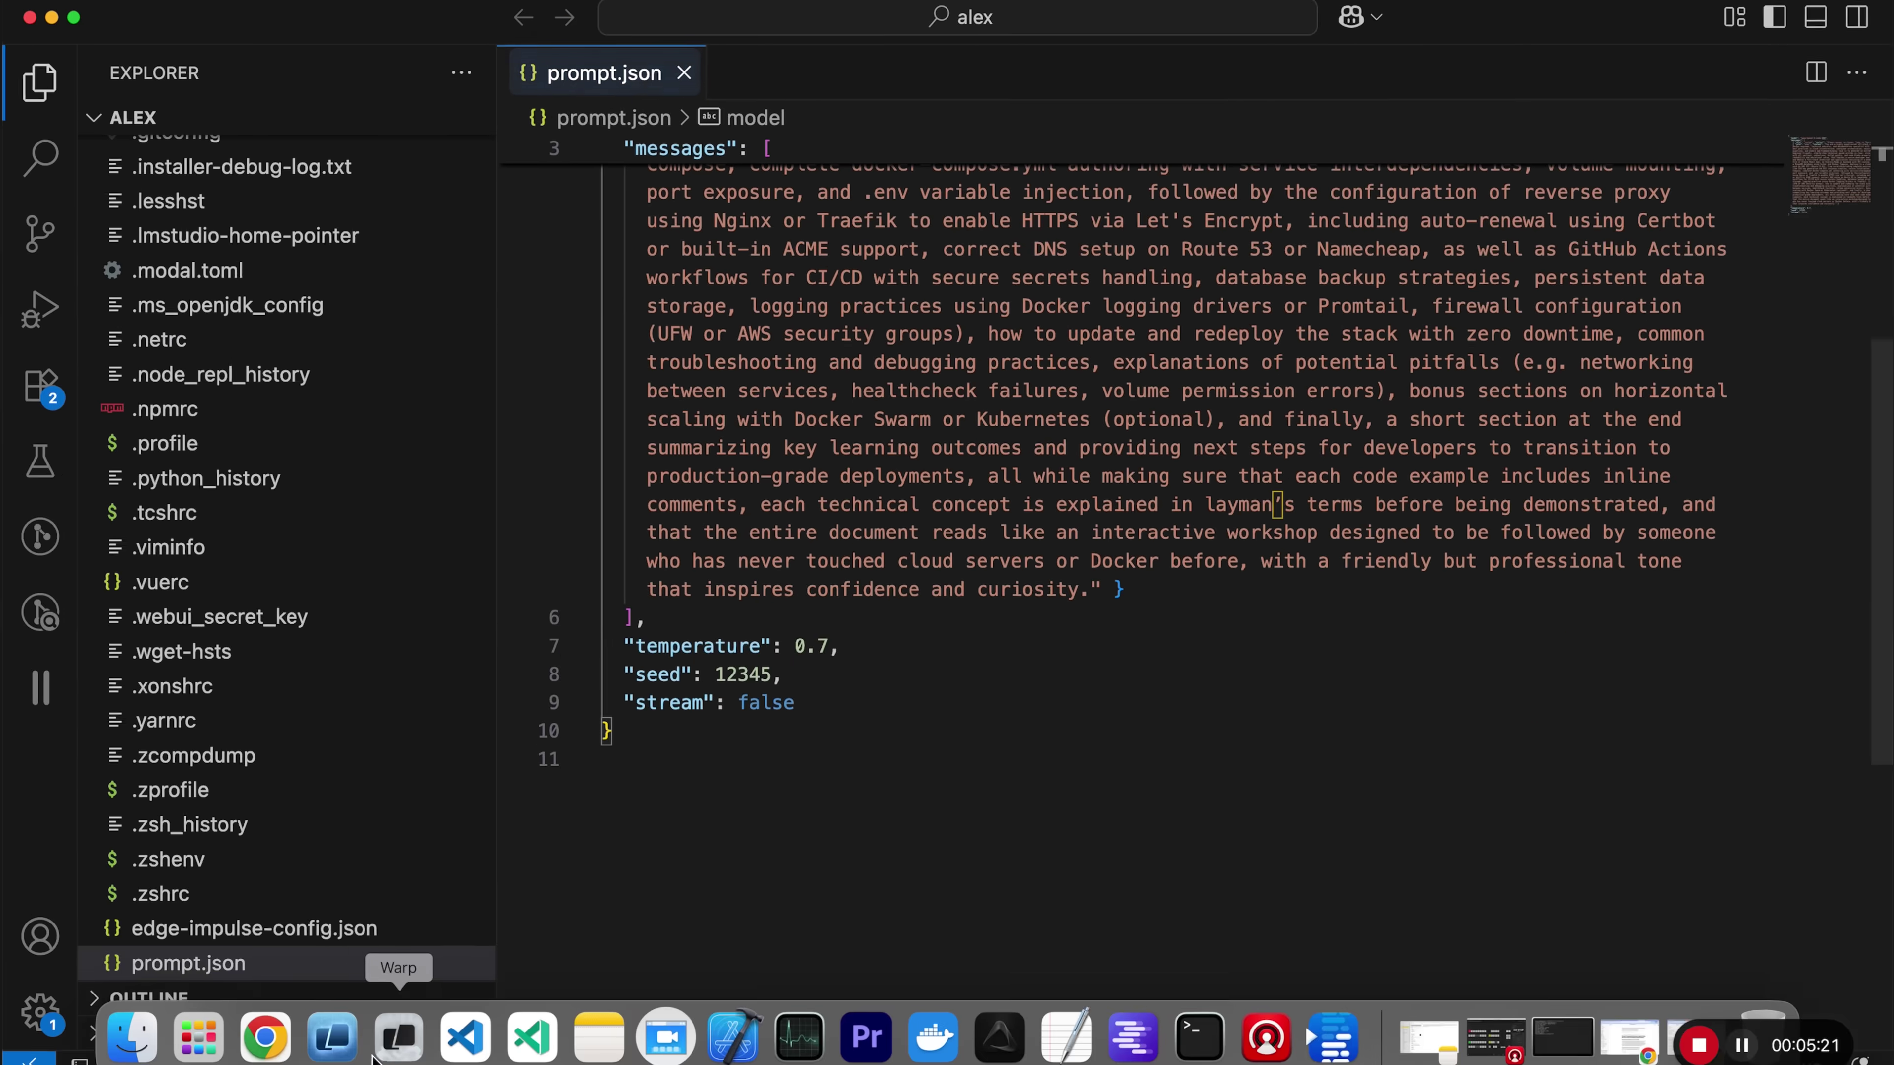
Bring Warp to the front and recall the previous 192.168.1.60 curl command
click(393, 1033)
key(Up)
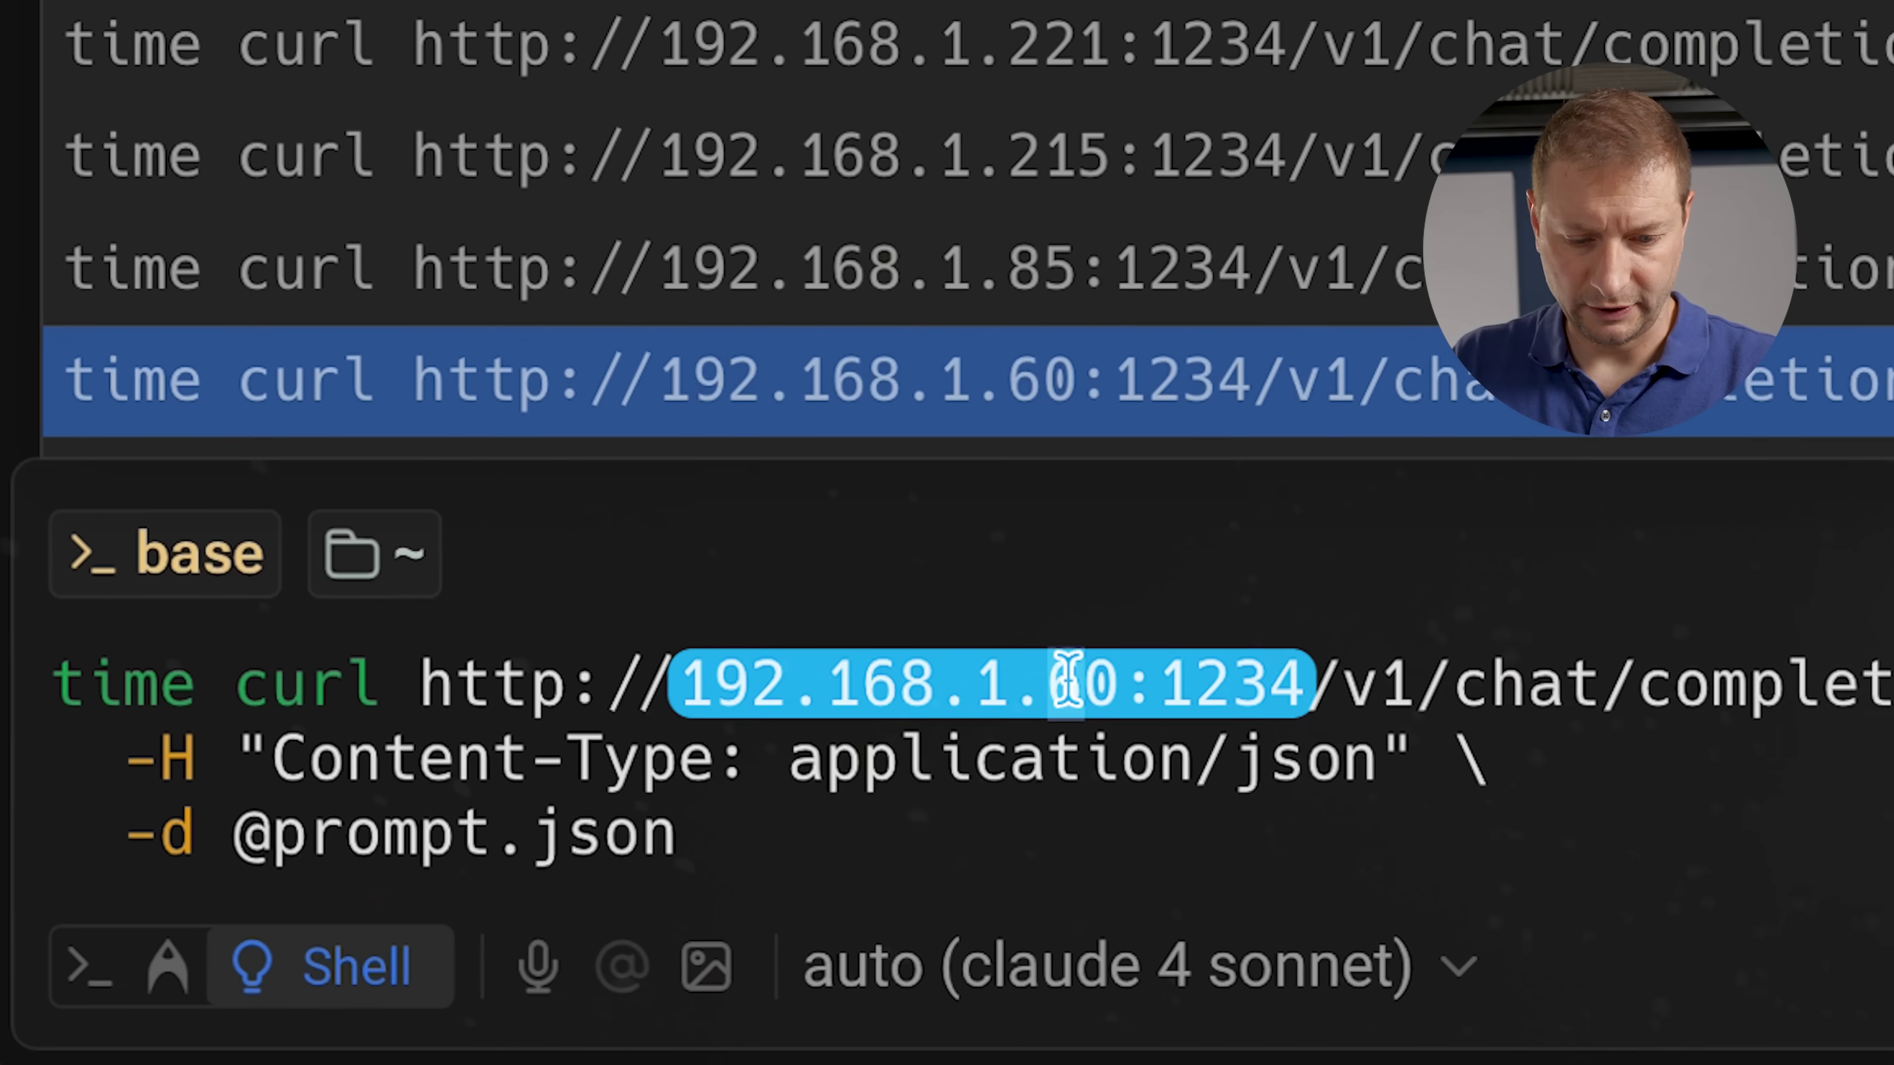
Run the timed curl against 192.168.1.85 (58.6 s total), then recall it for reuse
key(Delete)
key(Delete)
text(85)
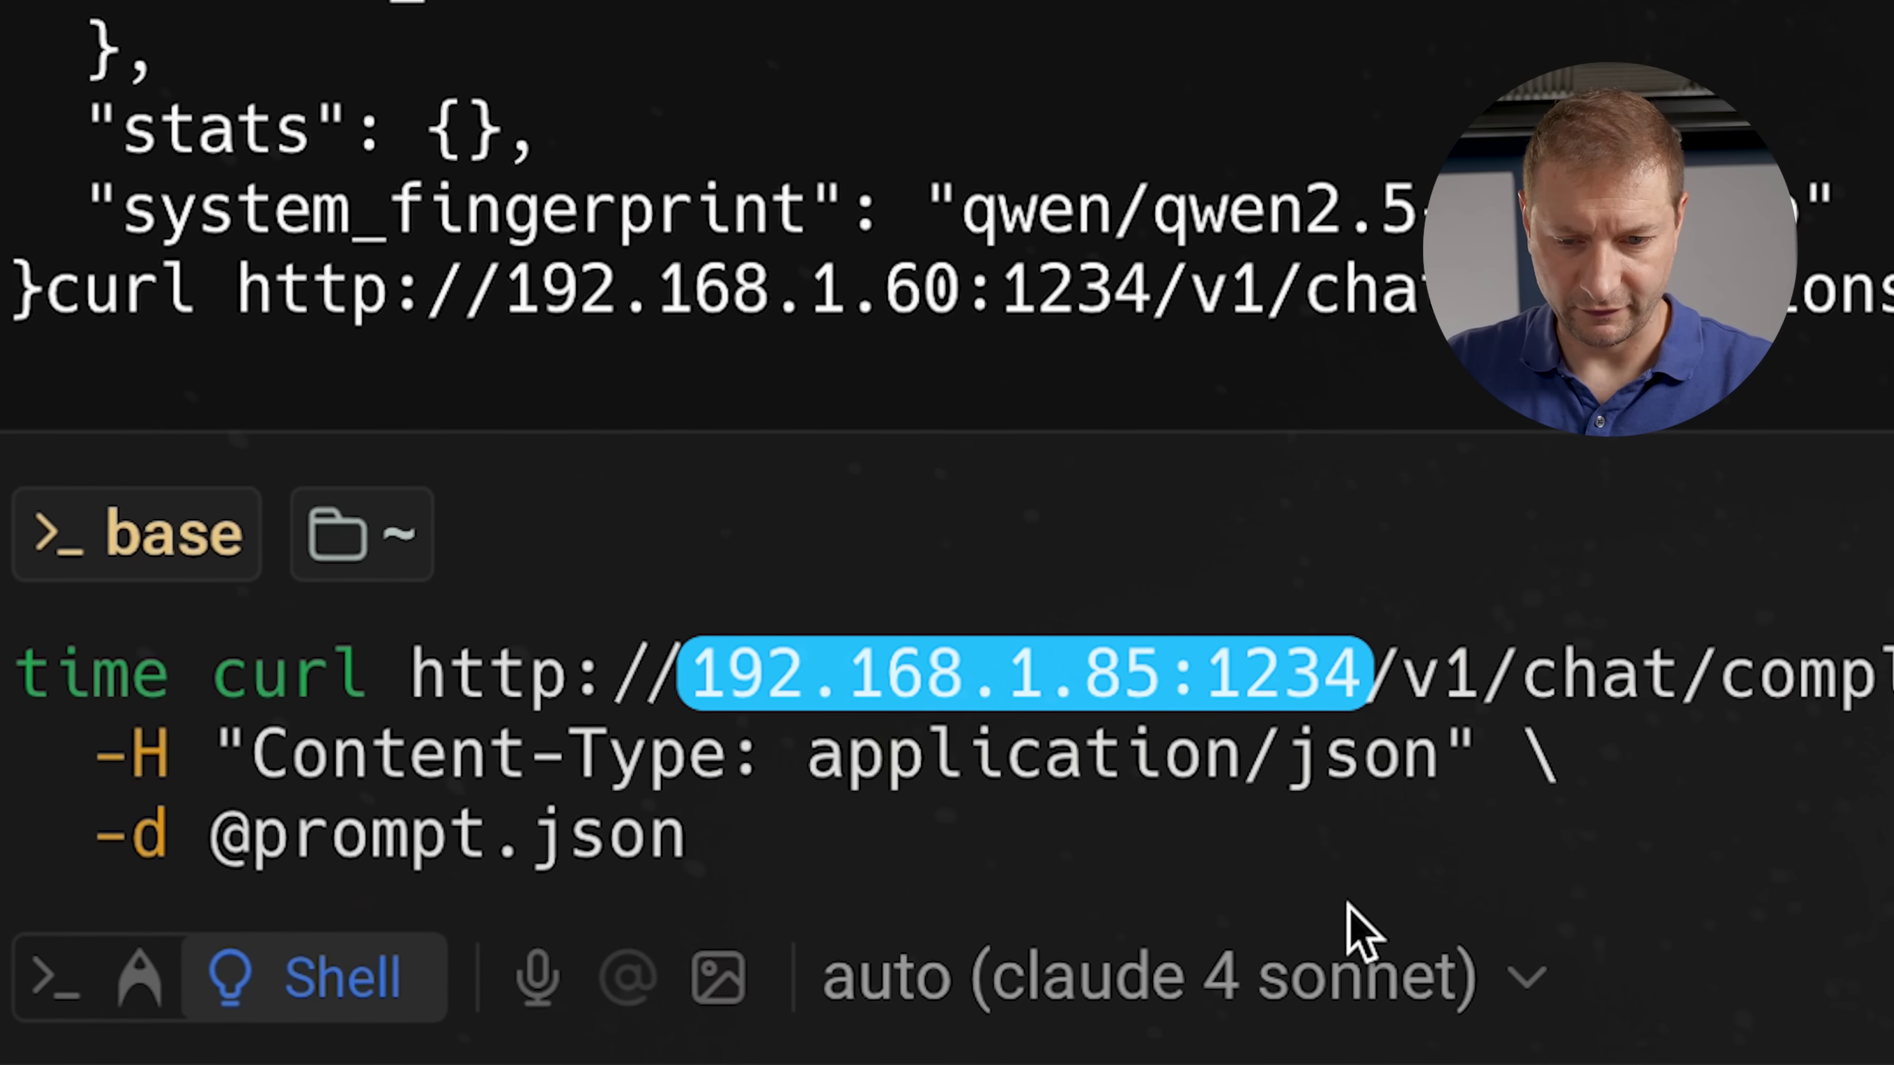
key(Return)
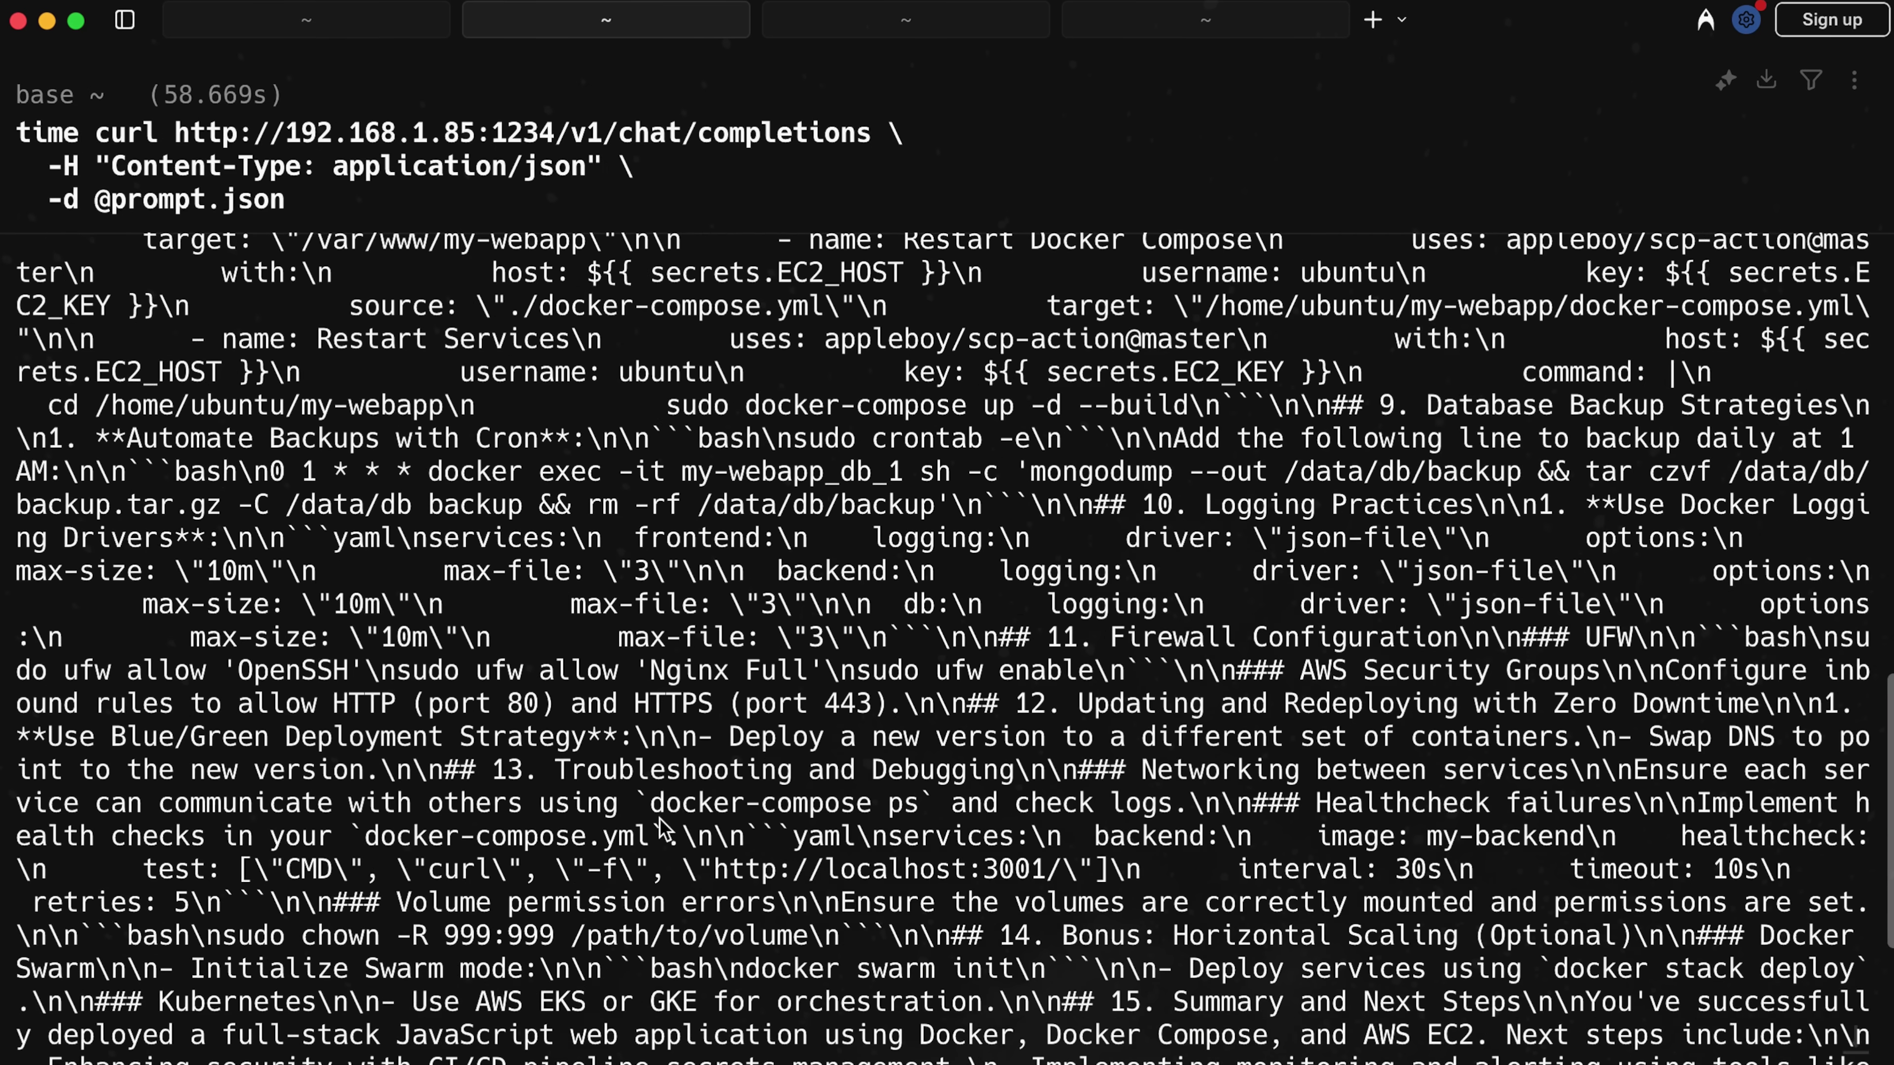
scroll(664, 828, up, 15)
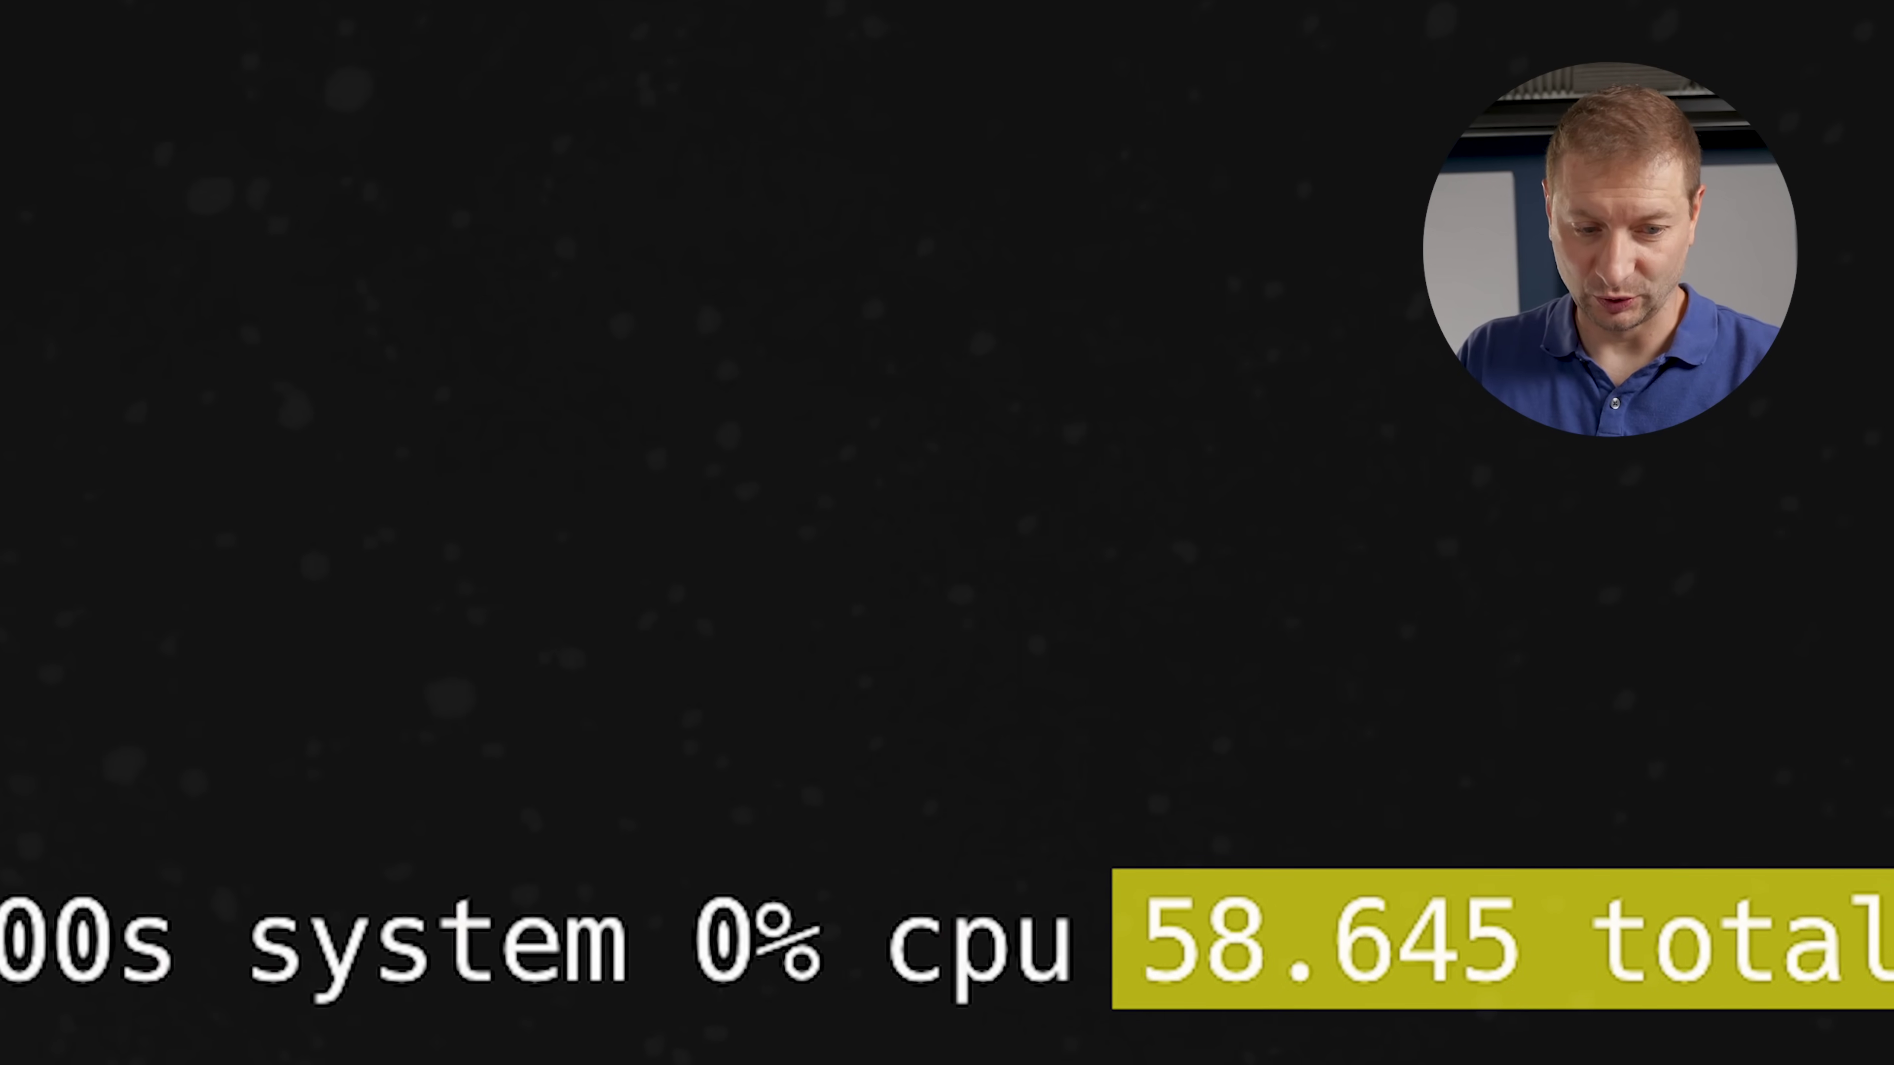
key(Up)
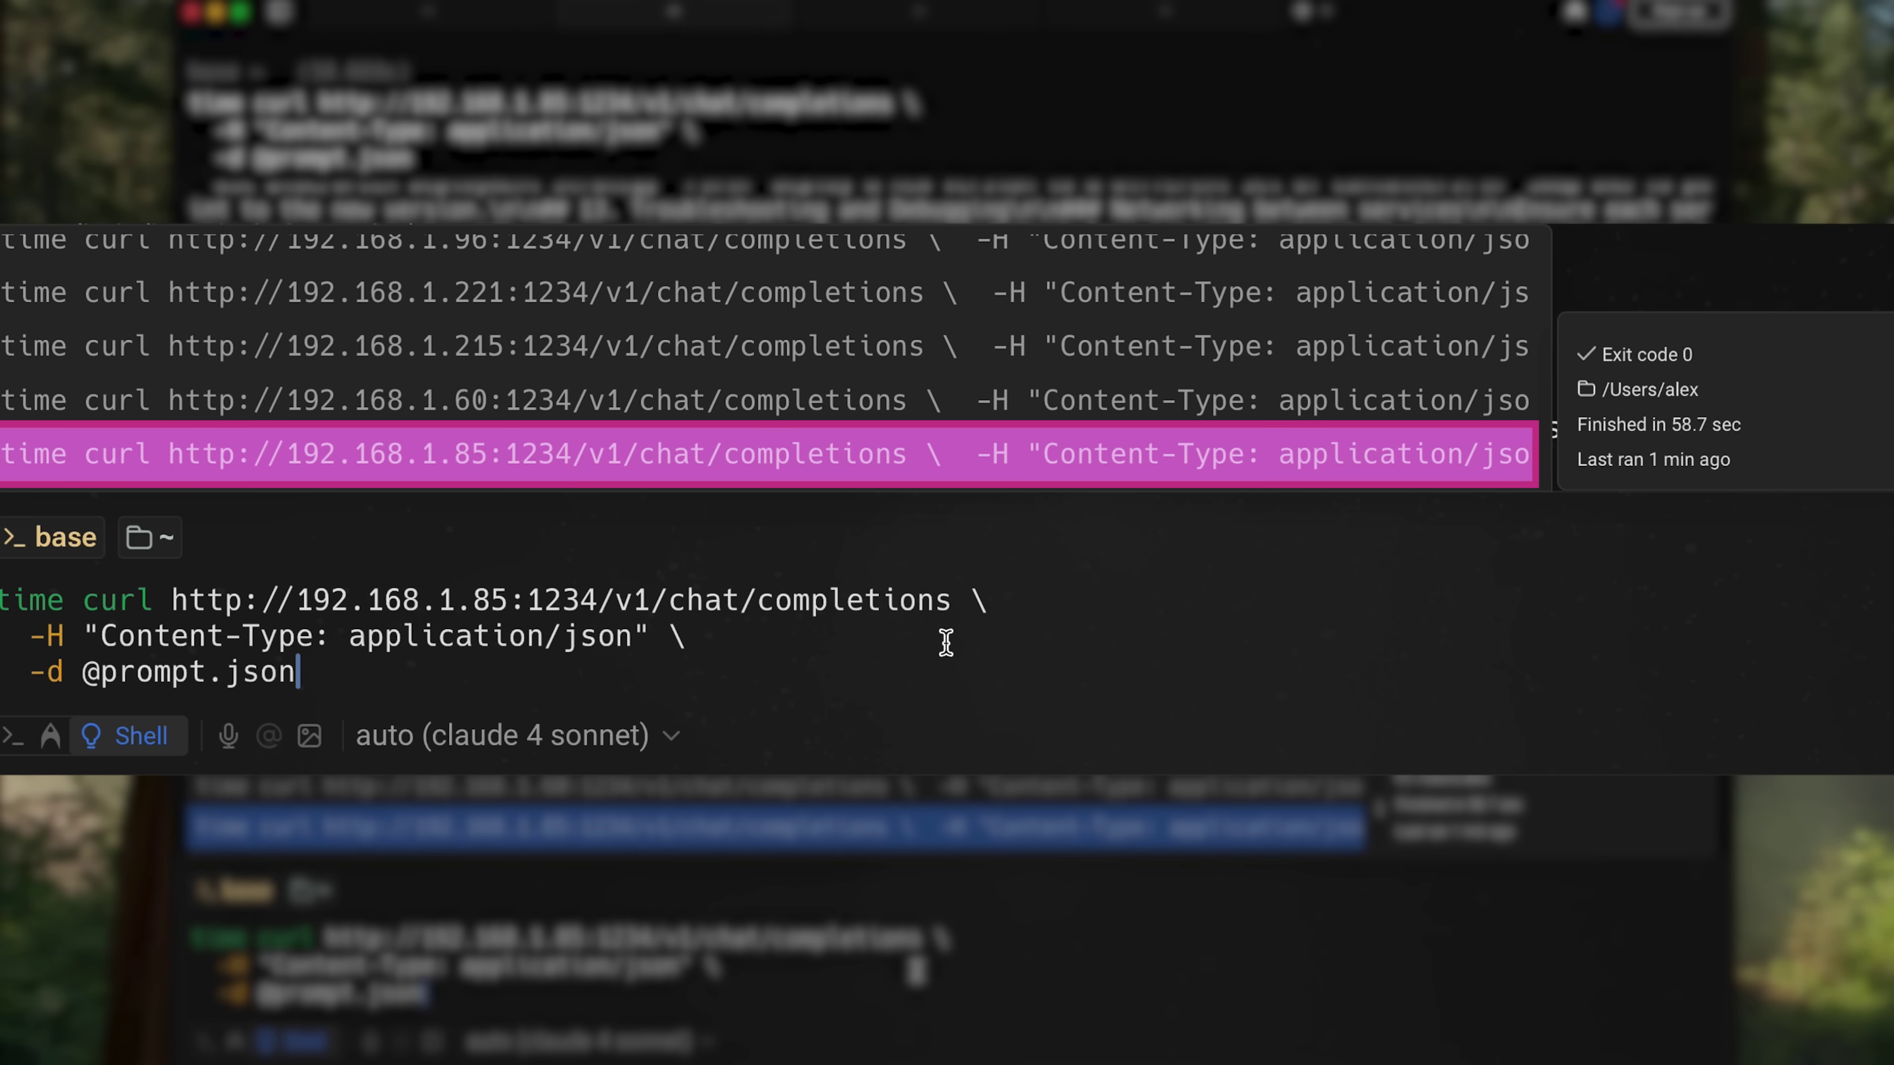
key(Return)
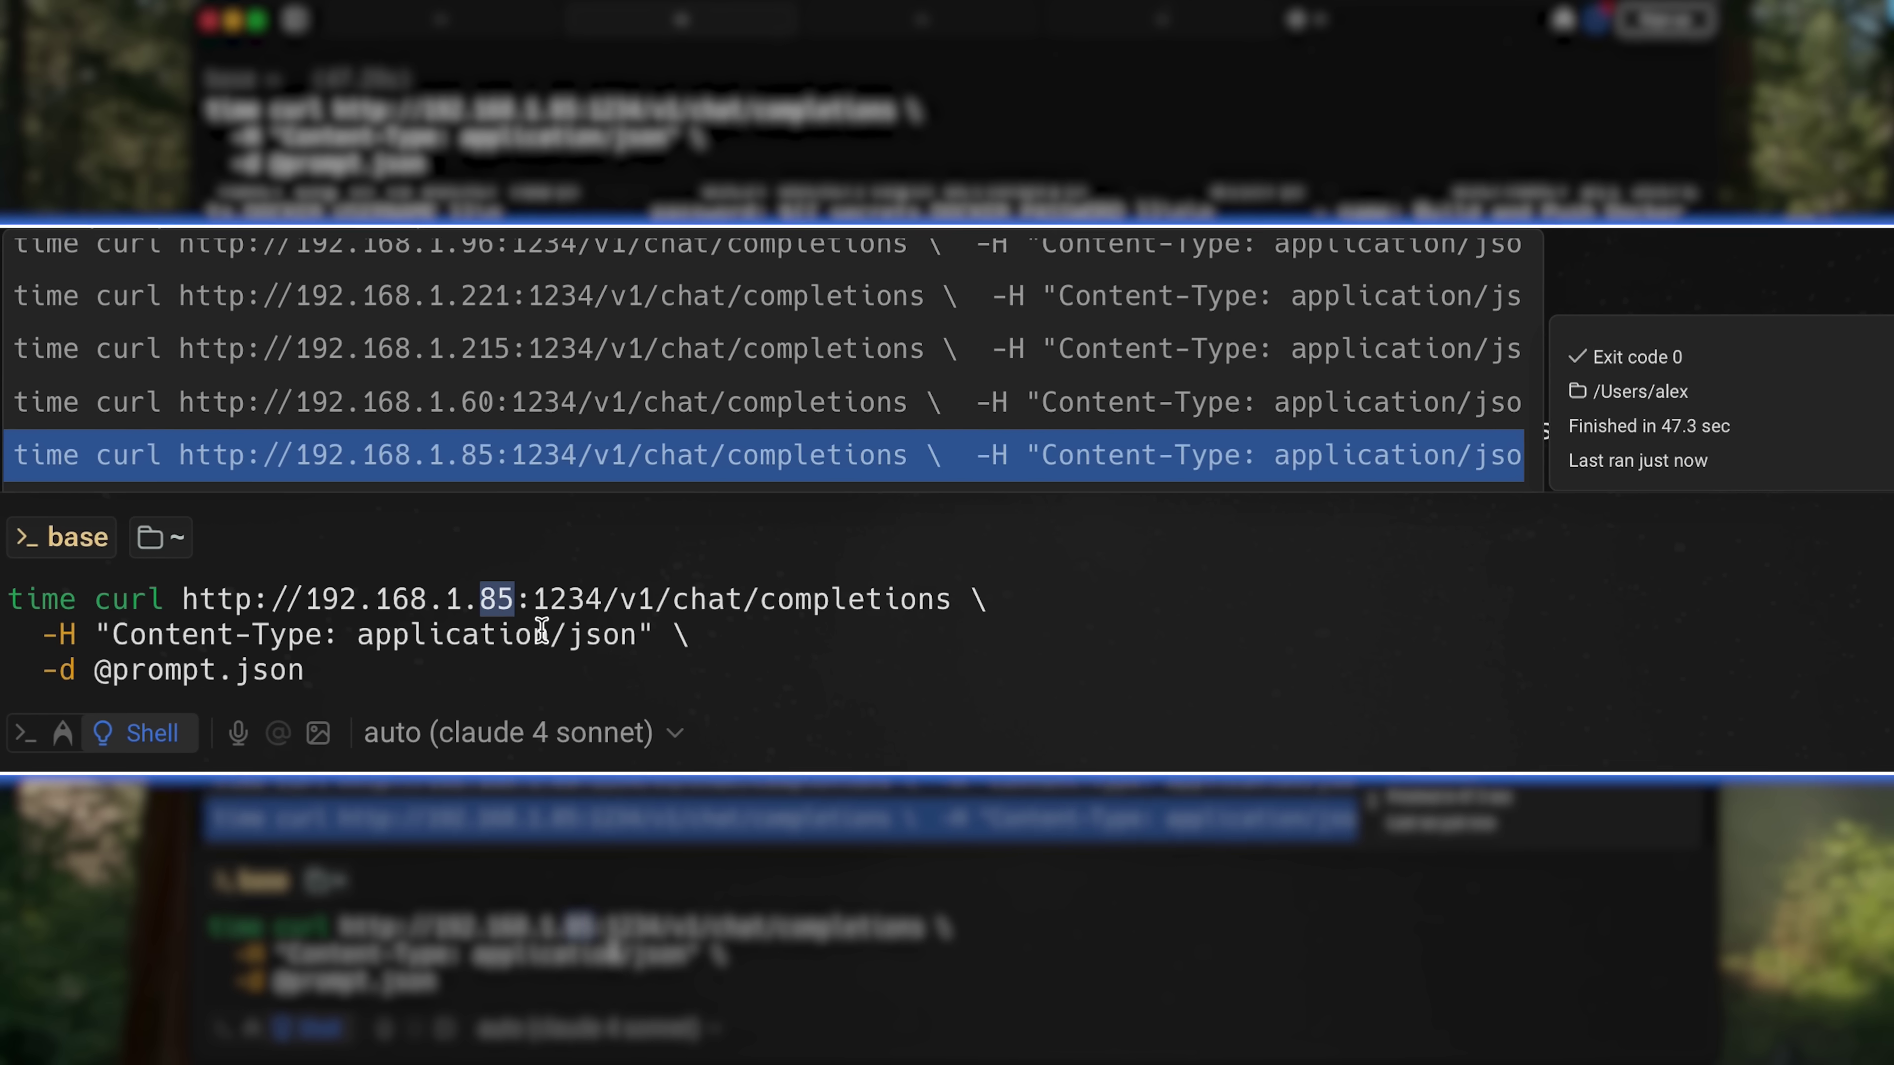
Change the IP's last octet so the curl targets 192.168.1.215:1234
text(9)
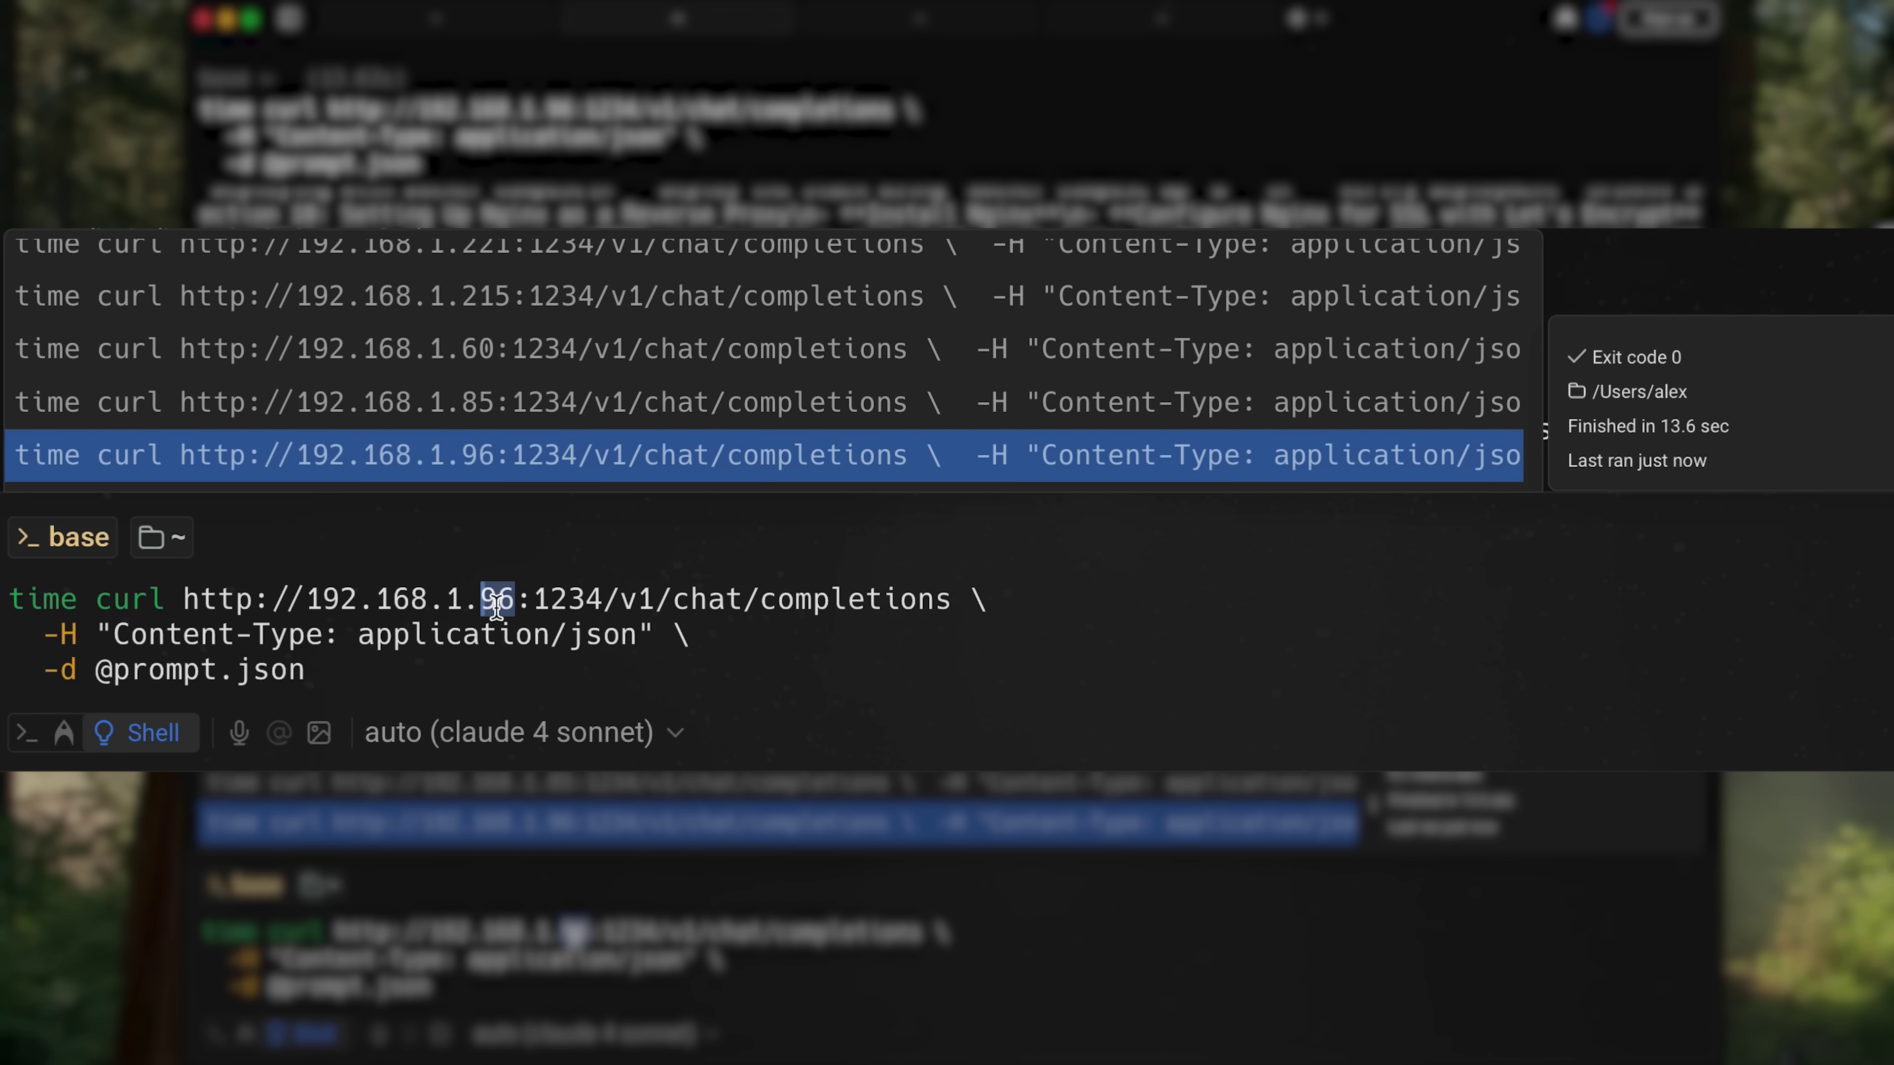
text(2)
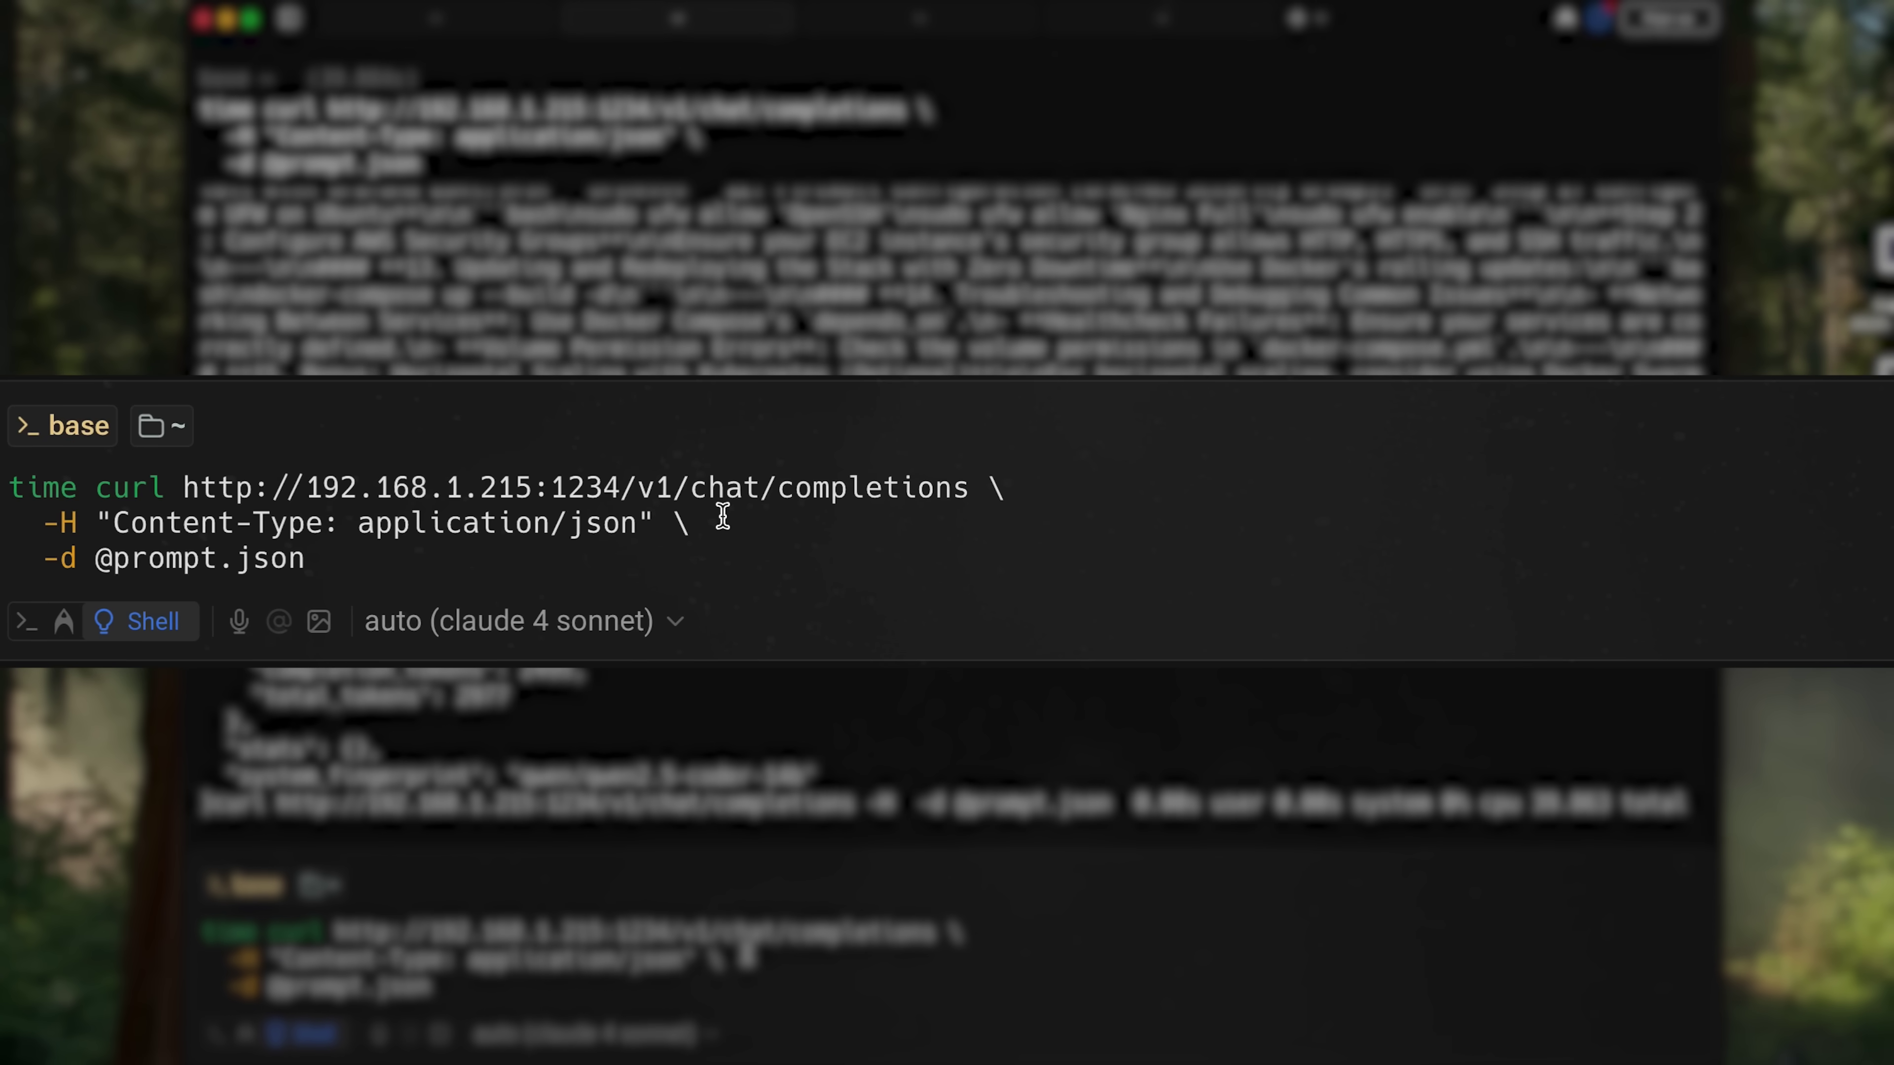
Run the timed curl against 192.168.1.215, which finishes in 39.863 s
key(Return)
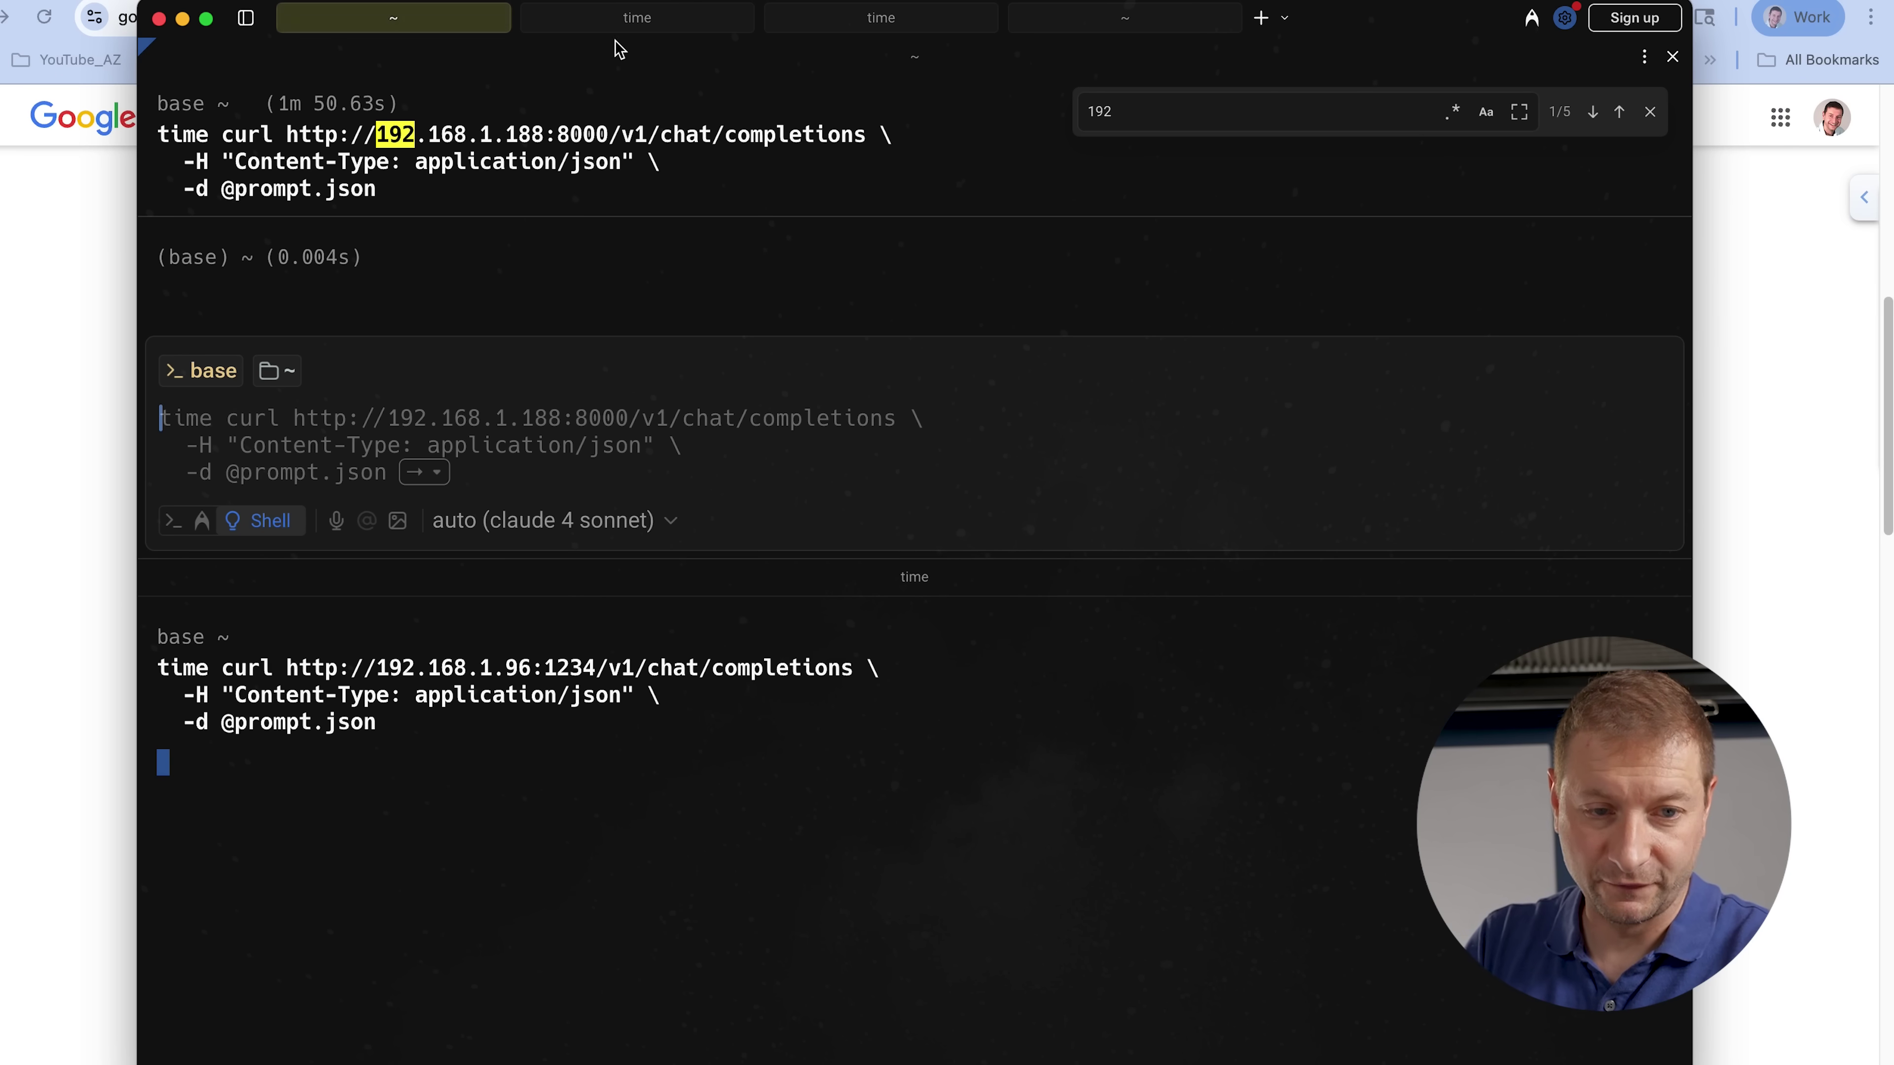
Switch to the Warp session showing the 192.168.1.96 run: 2311 tokens in 1m 4.41s
click(619, 22)
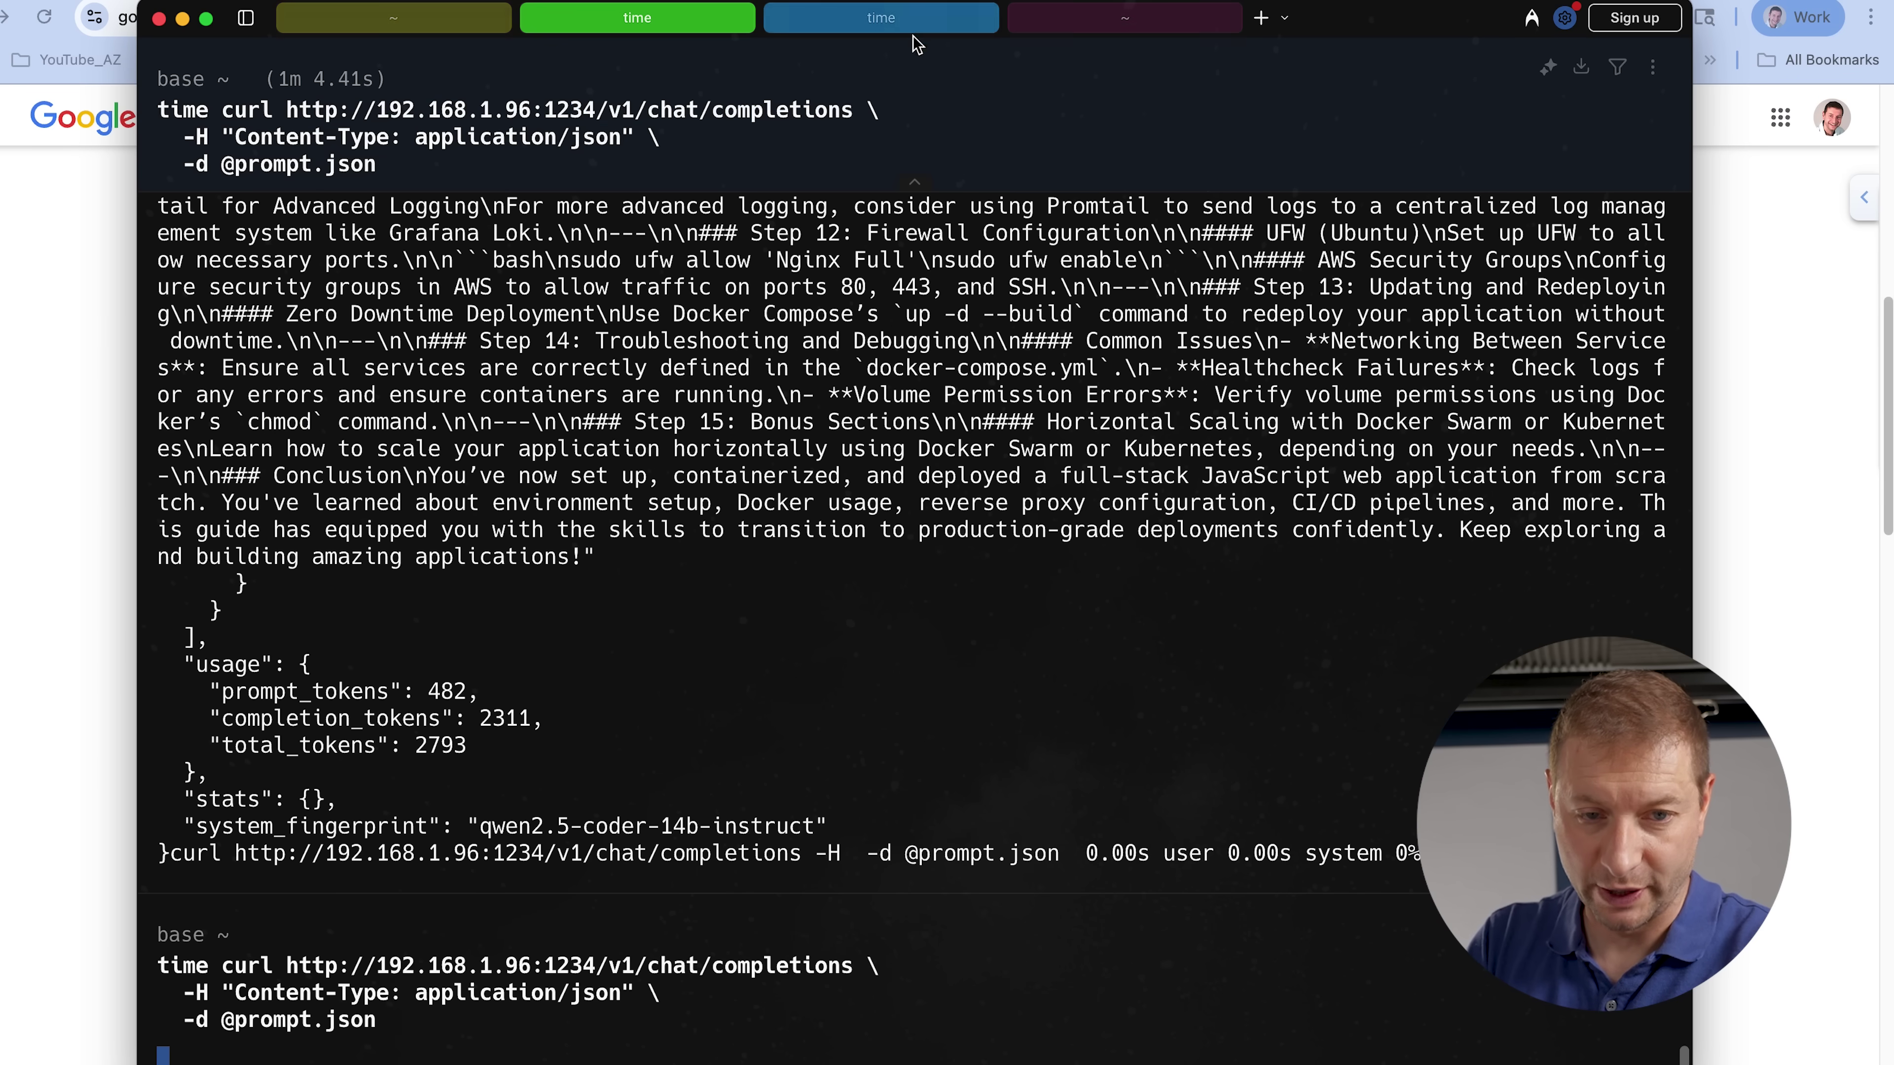
click(957, 22)
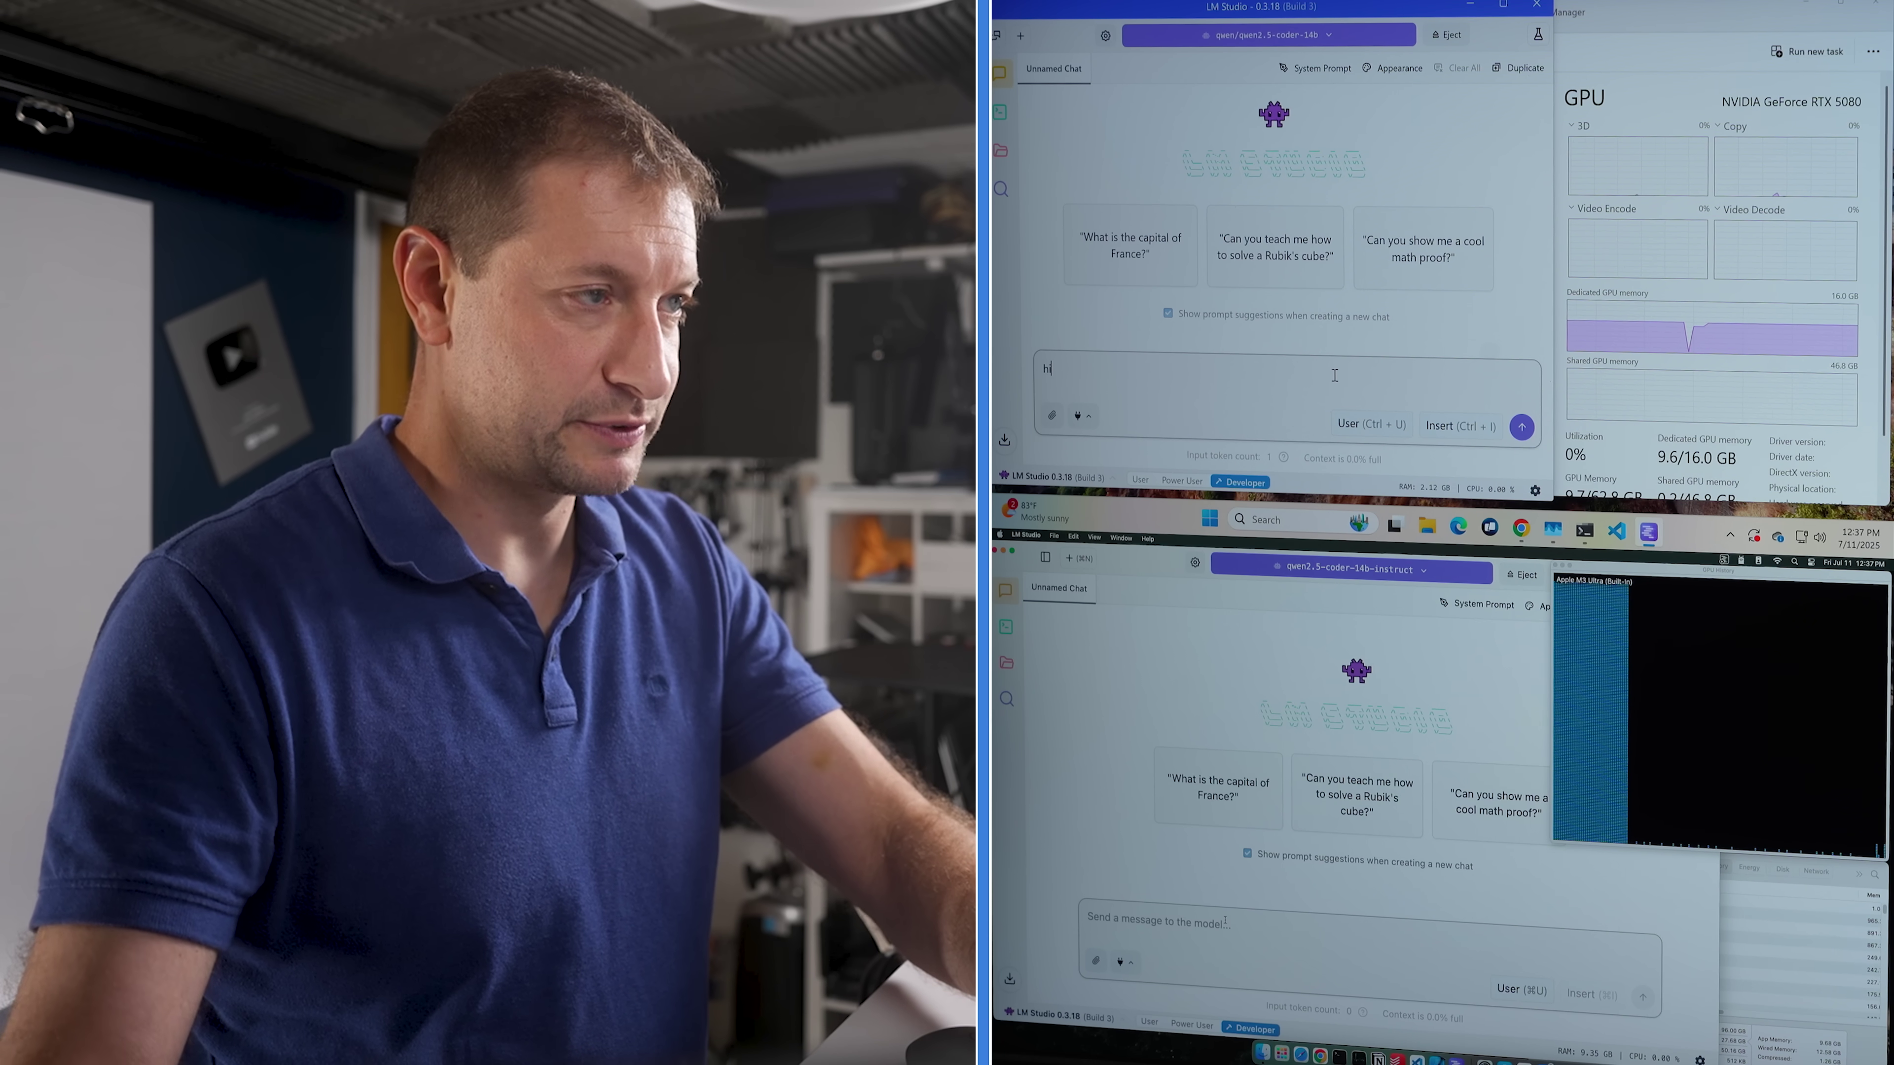
Draft the message 'hi' in the new LM Studio chat
text(hi)
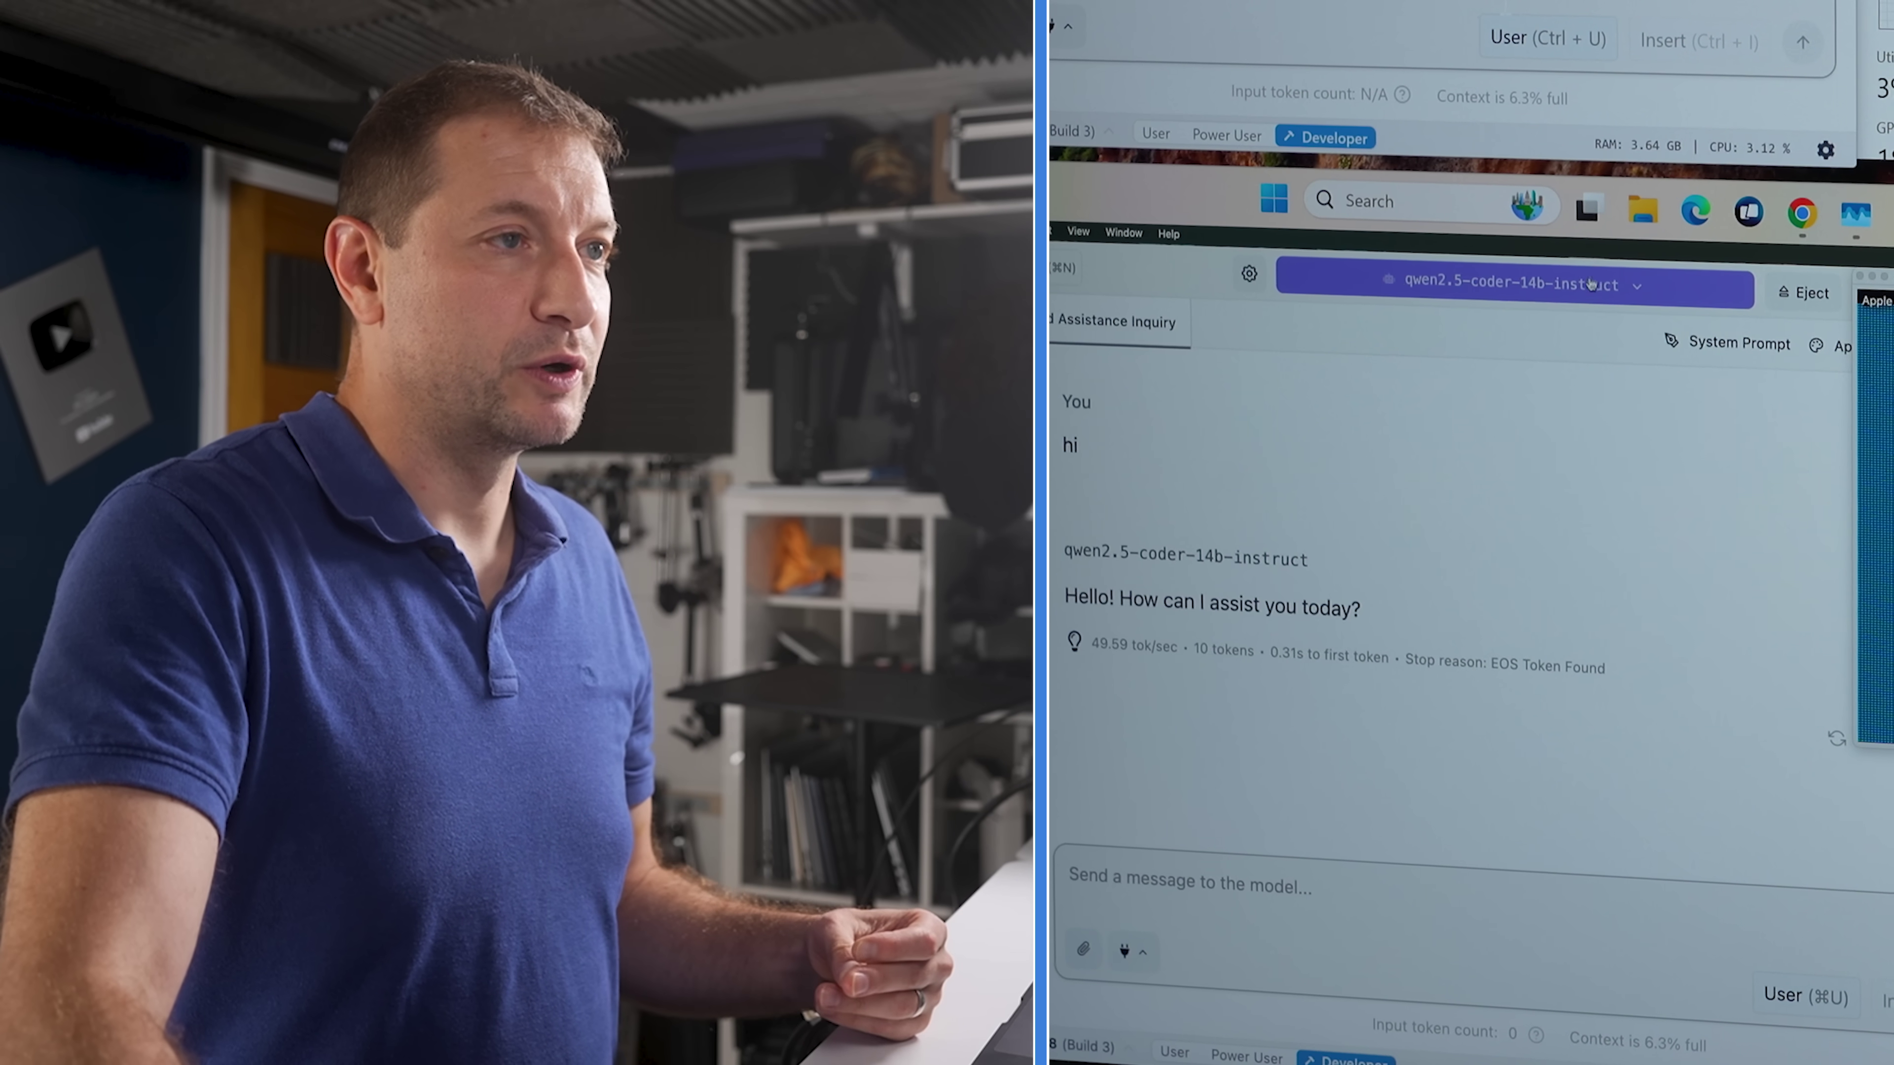
Load Qwen2.5 Coder 32B Instruct with 62 of 64 GPU offload layers, then reopen the model list
click(1591, 283)
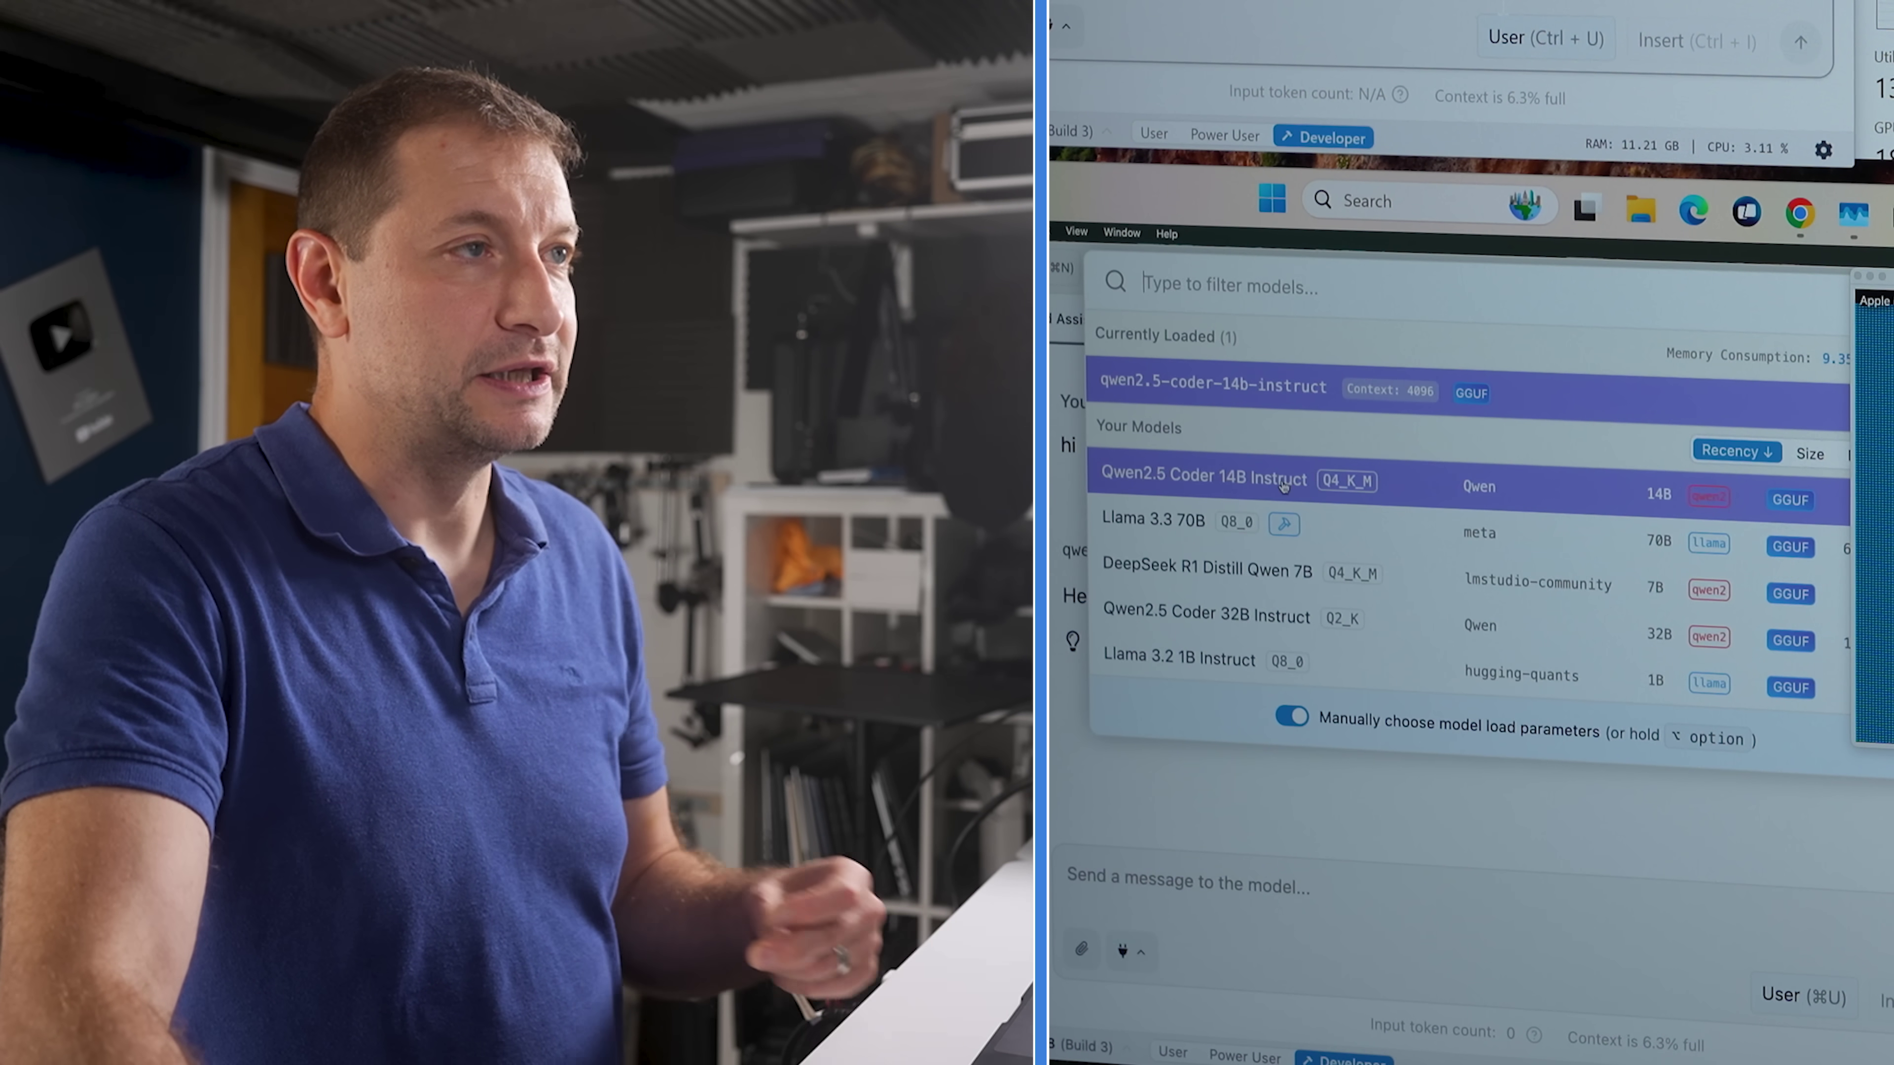
click(1430, 623)
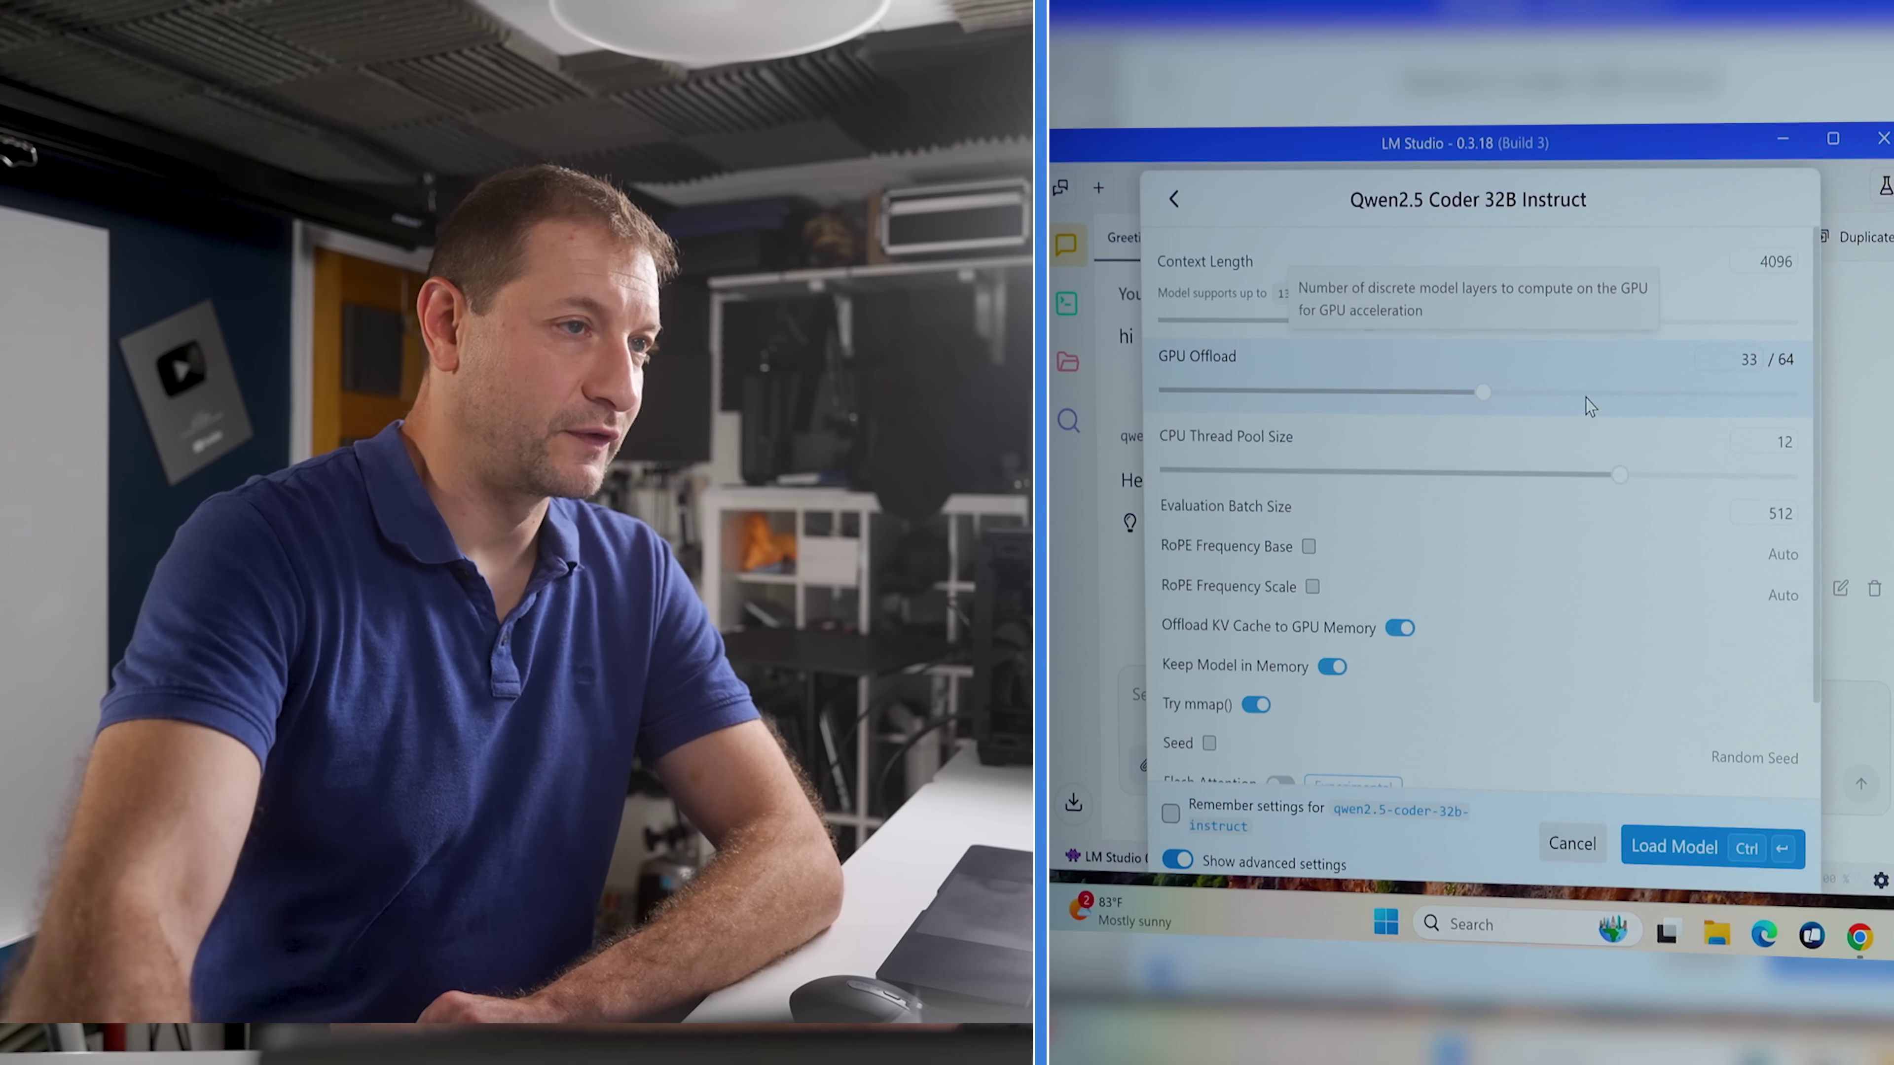
drag(1585, 402, 1837, 398)
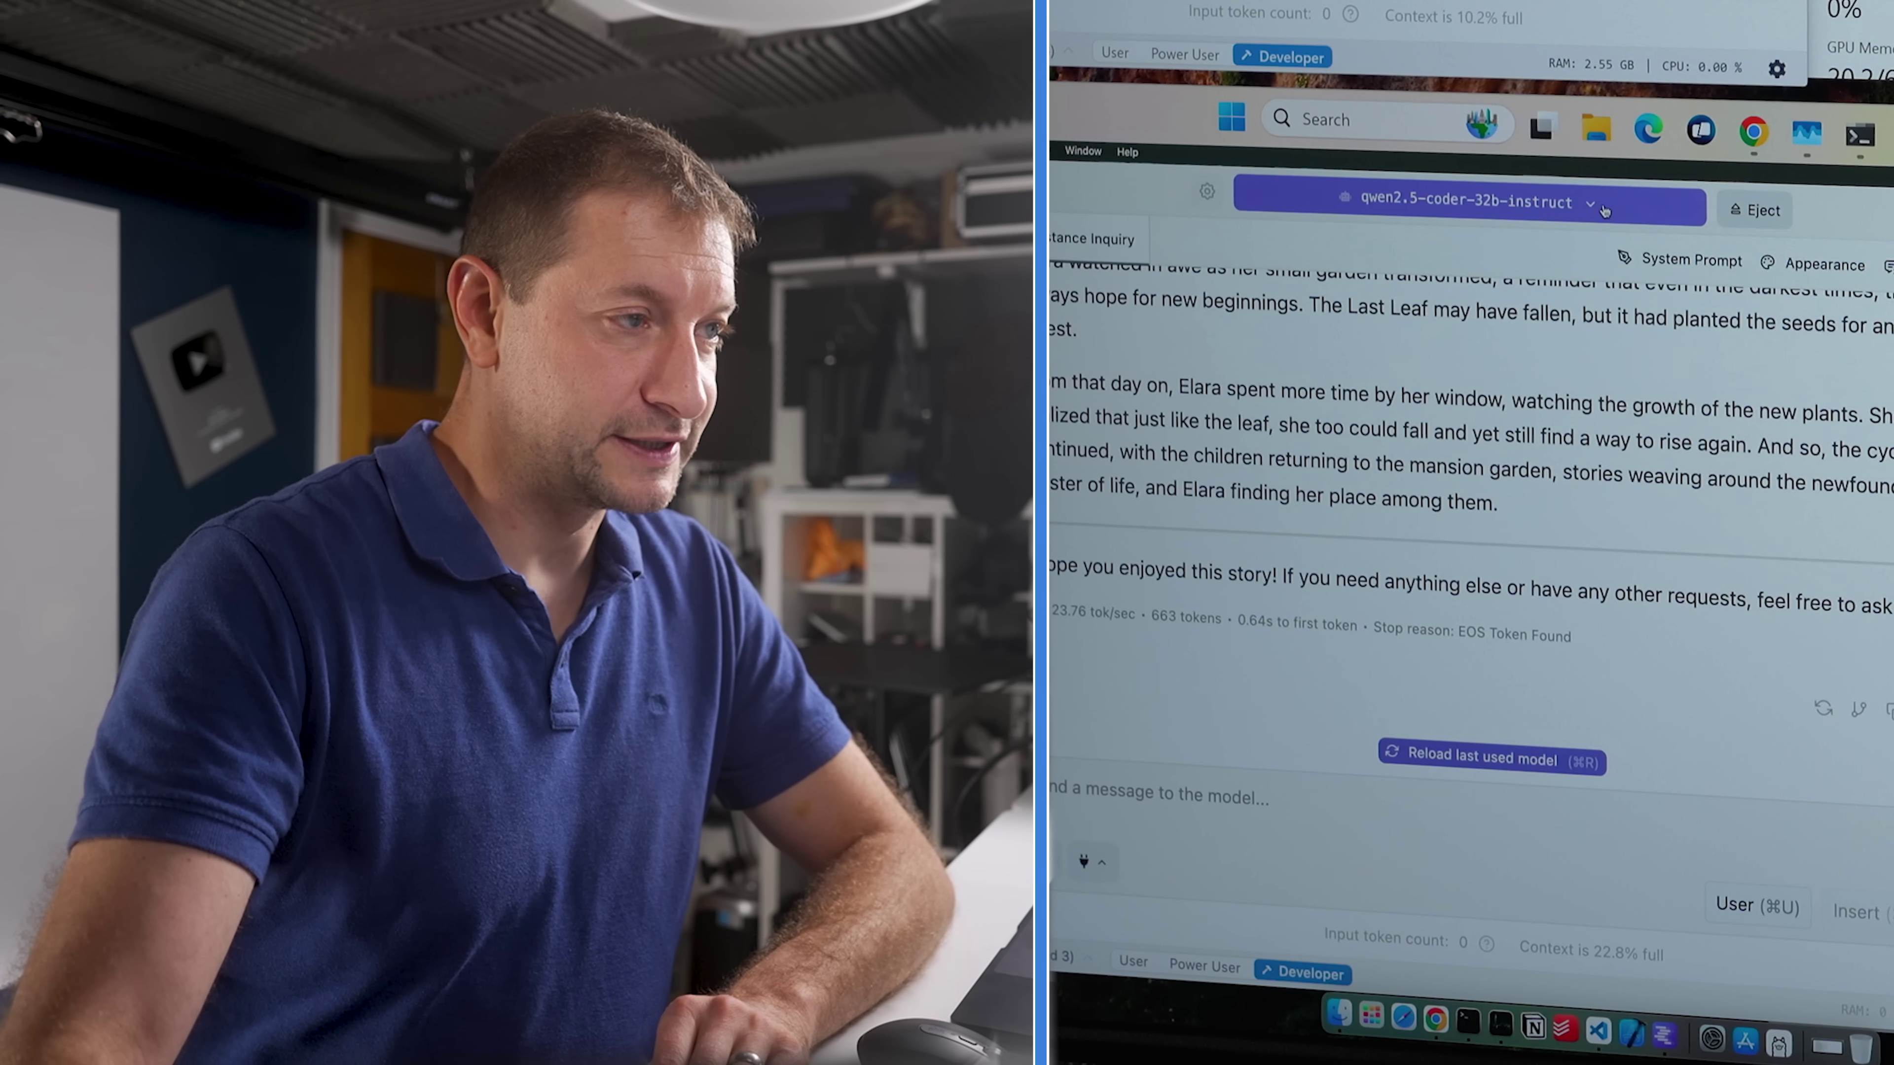
click(1501, 191)
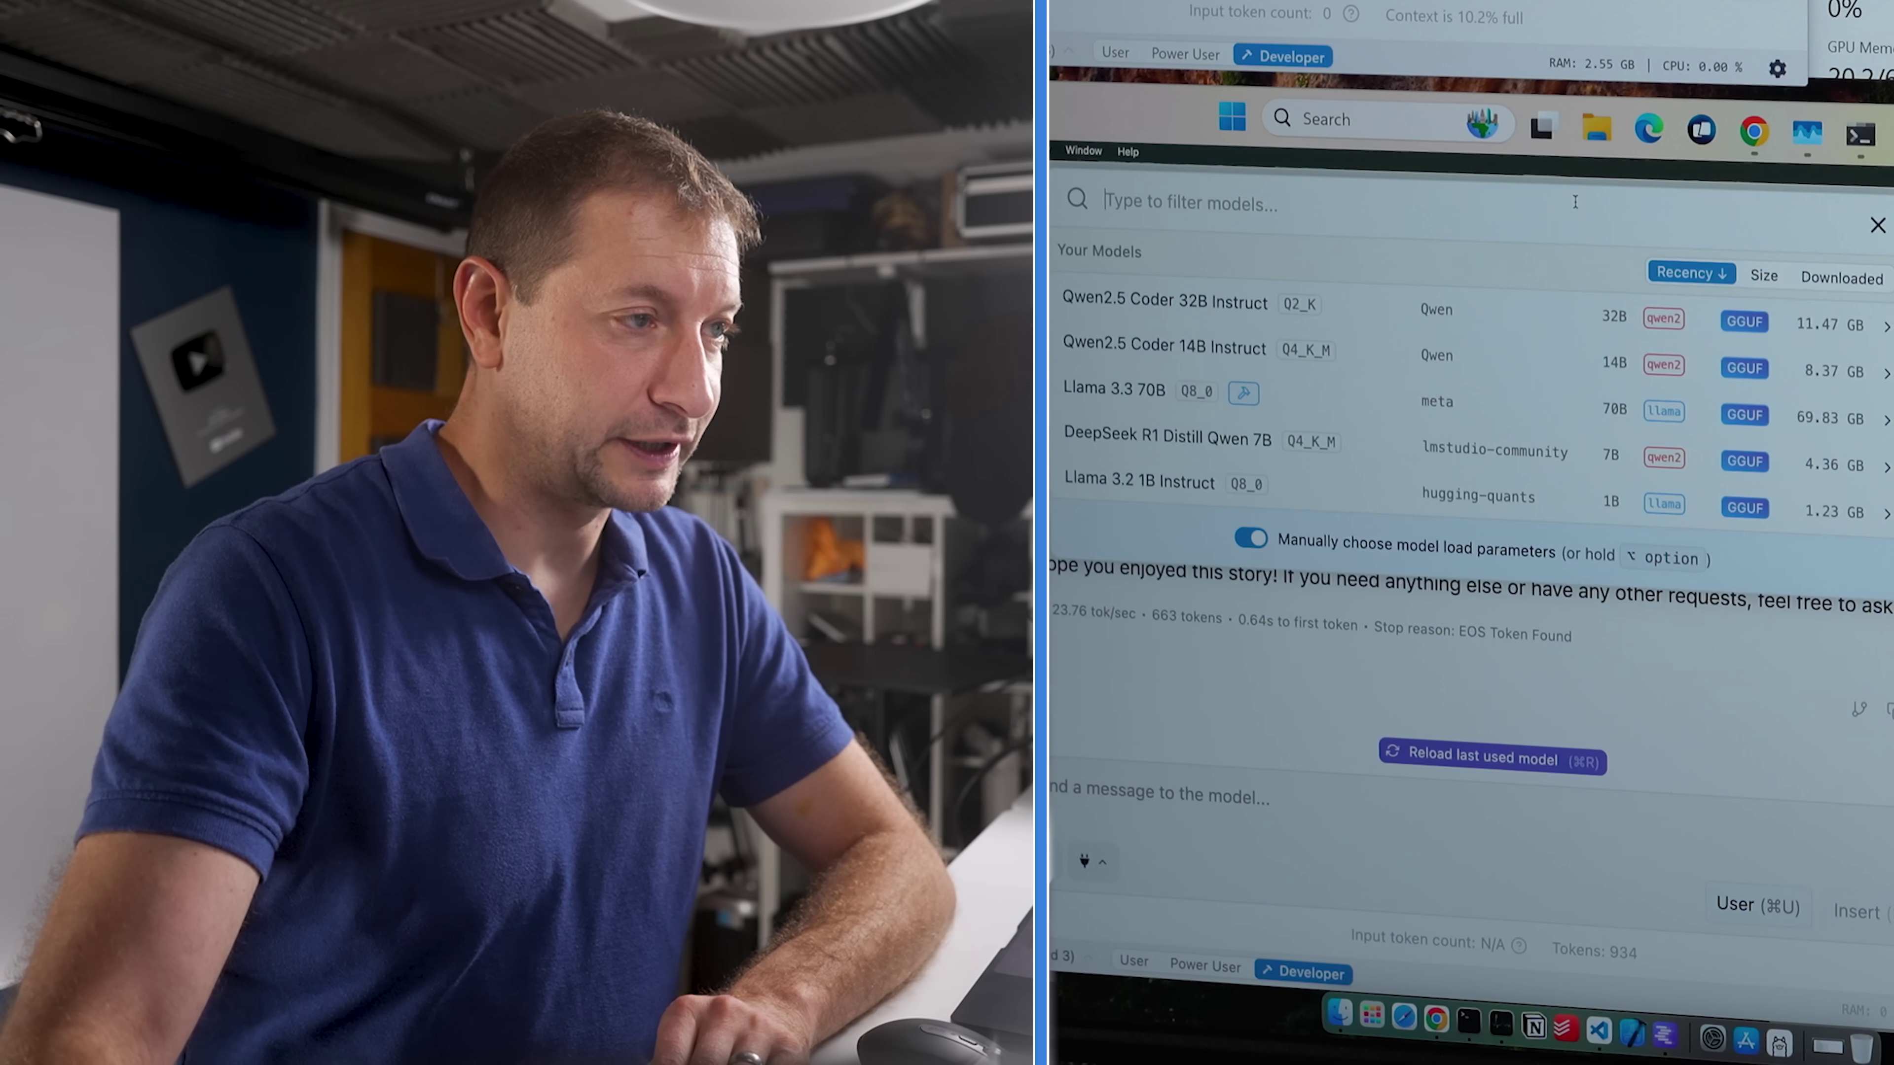